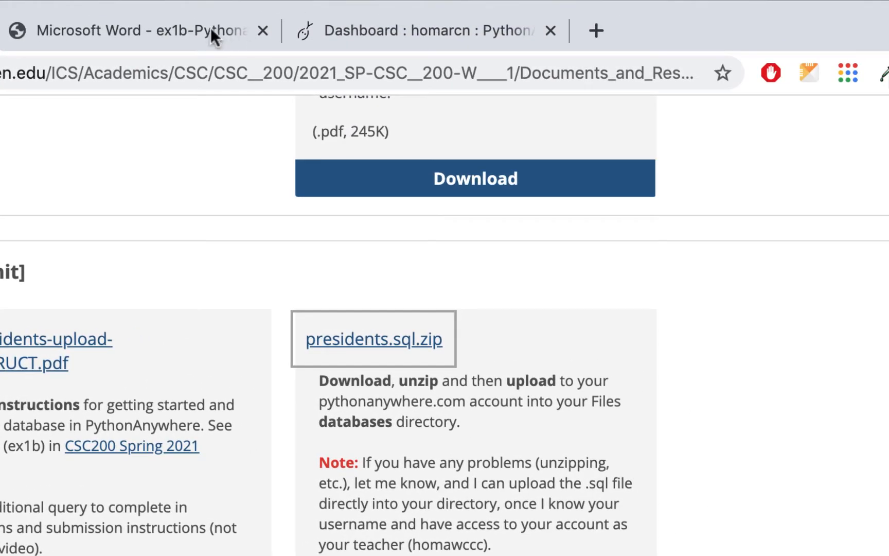
Open the ex1b instructions handout, then continue to the PythonAnywhere dashboard
left_click(213, 36)
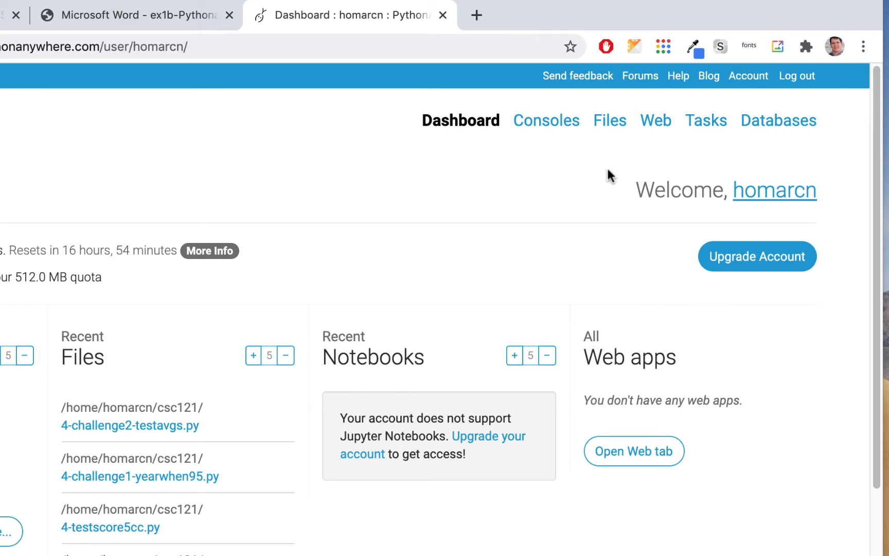
Browse the account's files and open the empty databases/ directory
left_click(609, 124)
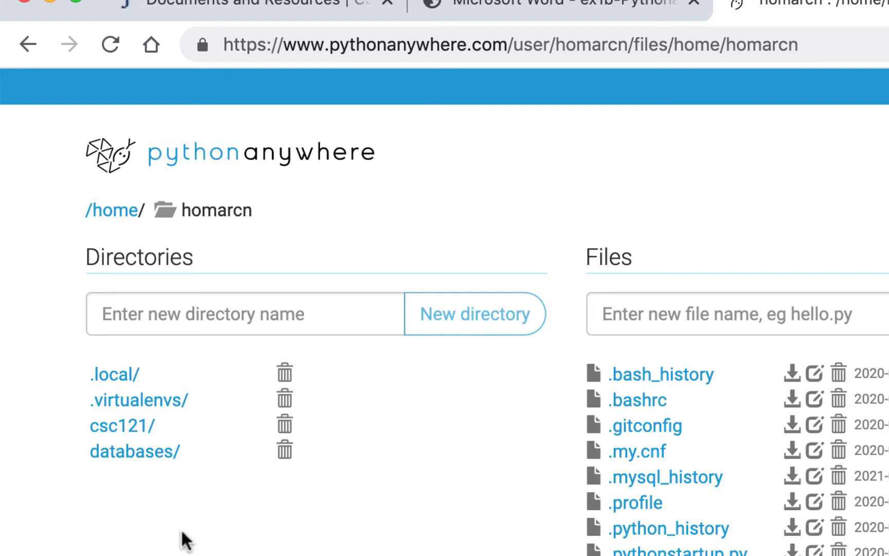
left_click(155, 461)
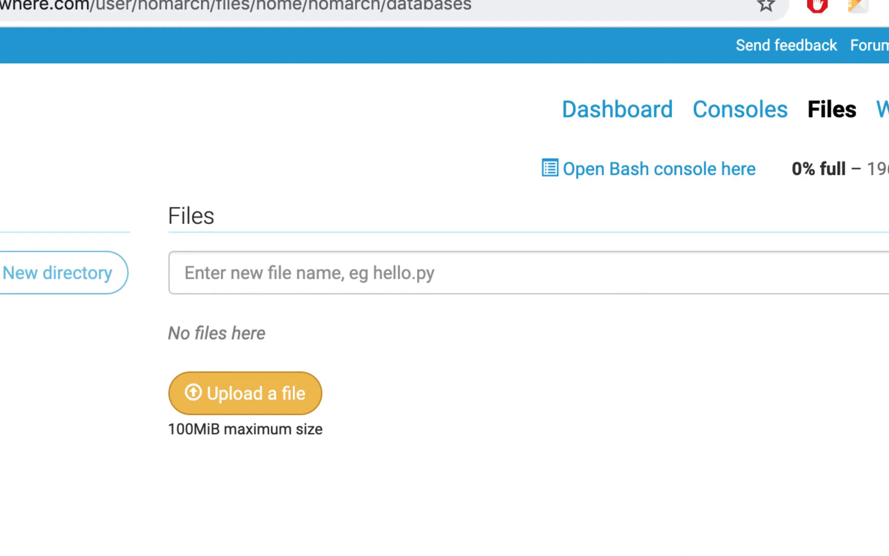
Review the MySQL settings page listing the default and presidents databases
left_click(713, 190)
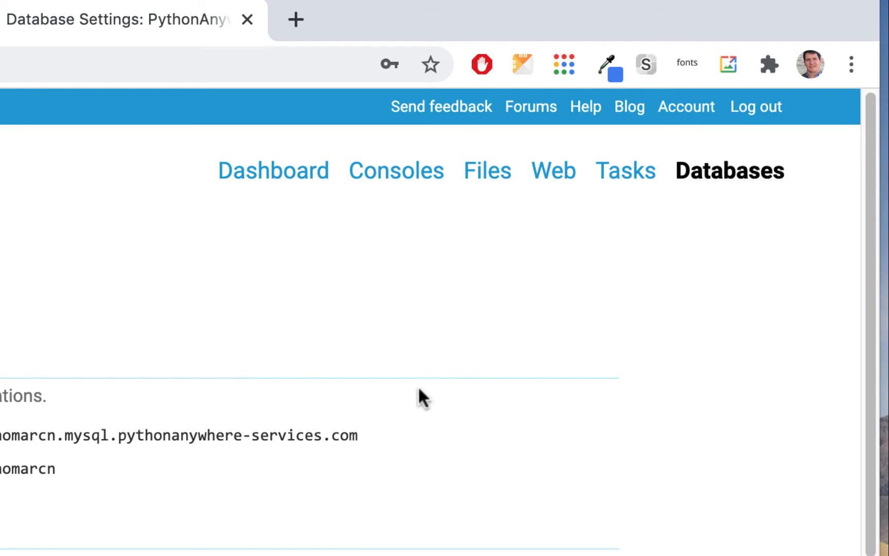
scroll(418, 391, "down", 3)
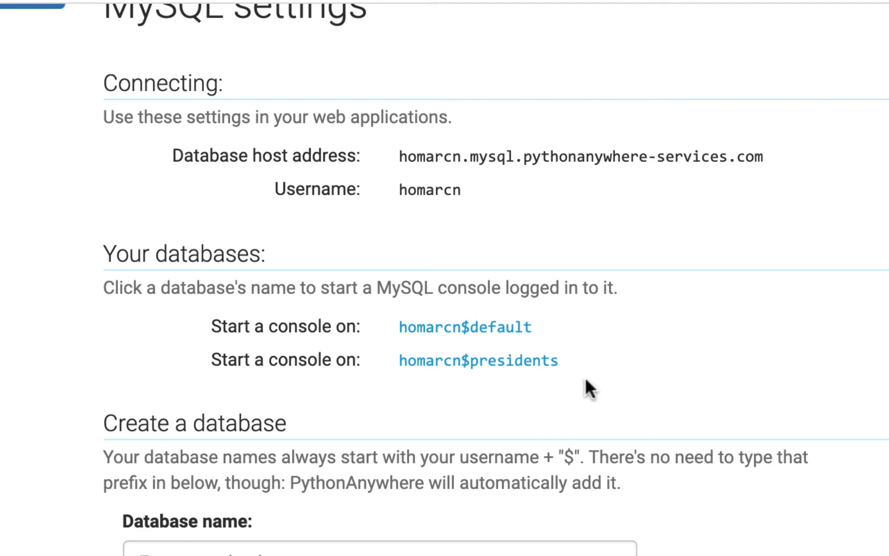
scroll(584, 379, "up", 5)
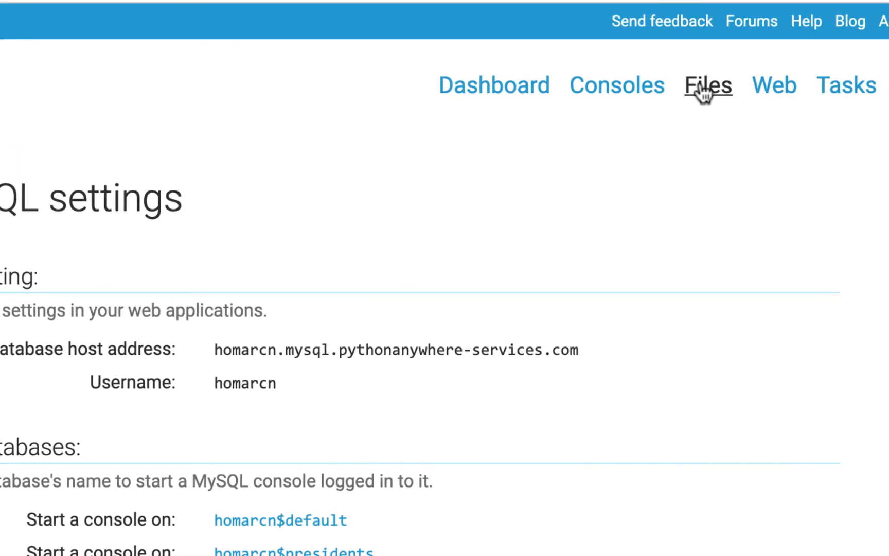
Go back to the databases/ directory under Files and begin a file upload
left_click(704, 91)
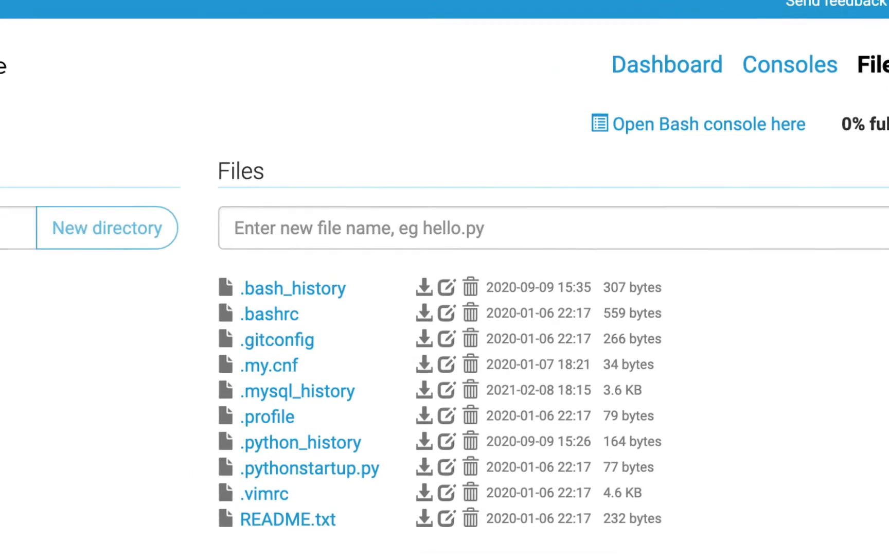
left_click(121, 326)
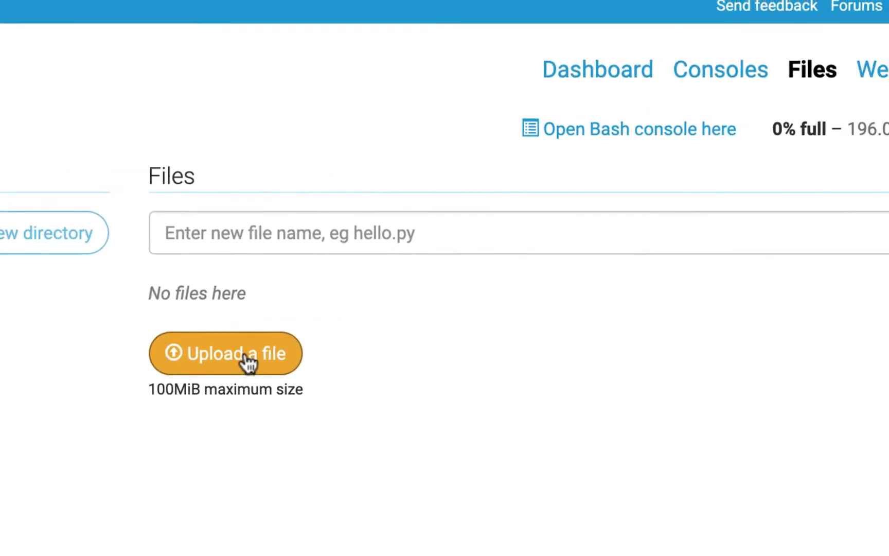
left_click(232, 361)
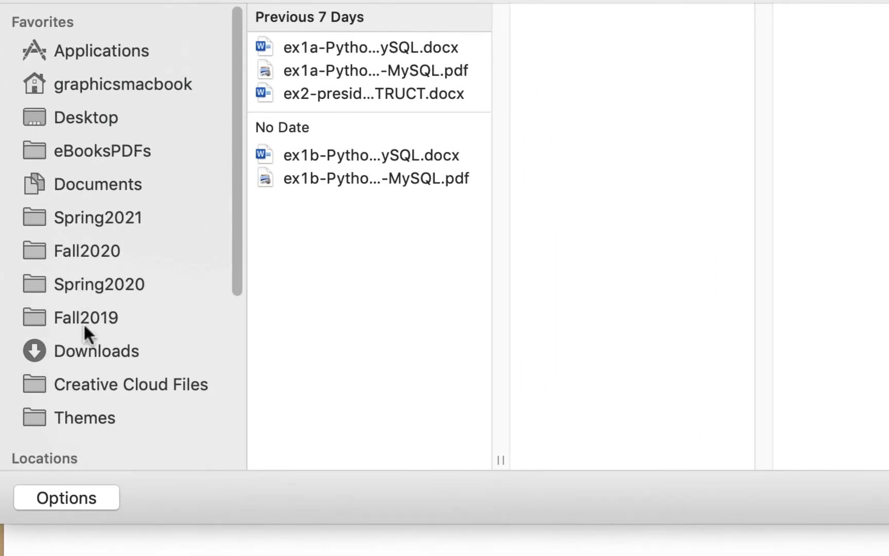
Upload presidents.sql from the Downloads folder into databases/
left_click(88, 351)
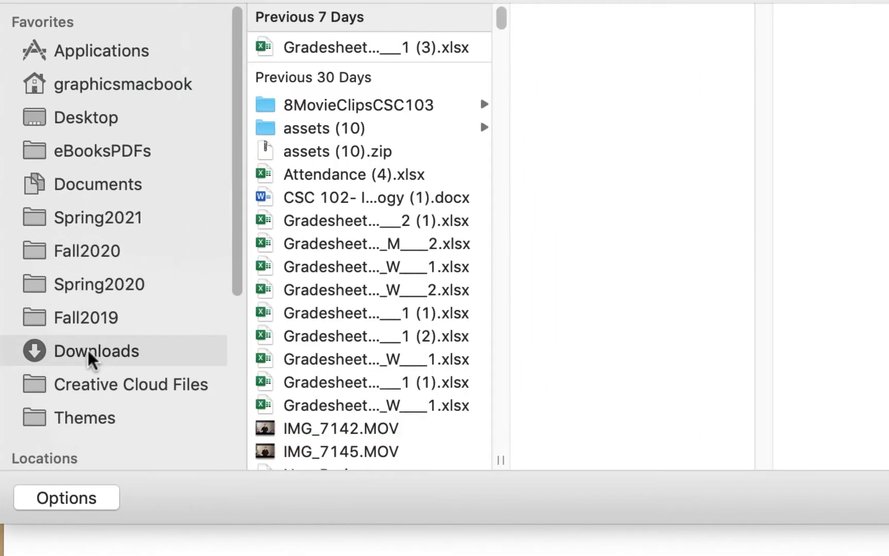
scroll(354, 198, "down", 15)
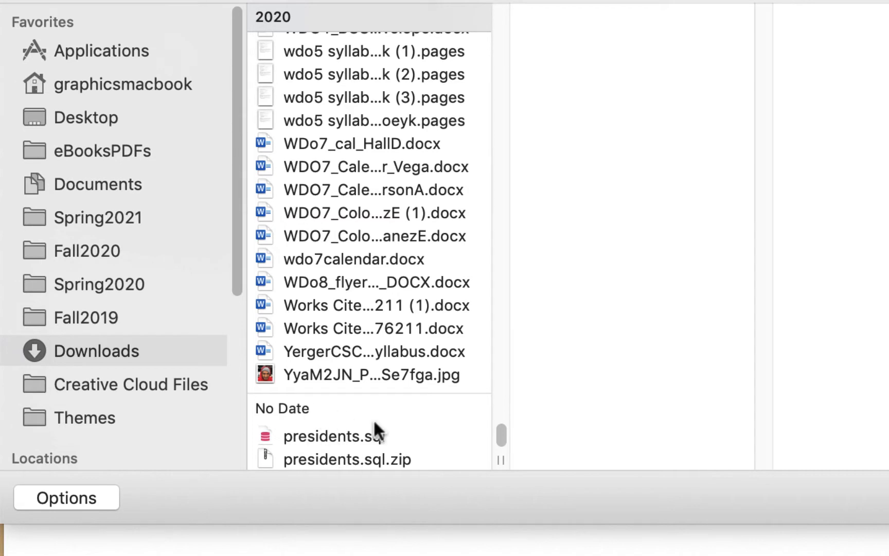
left_click(369, 436)
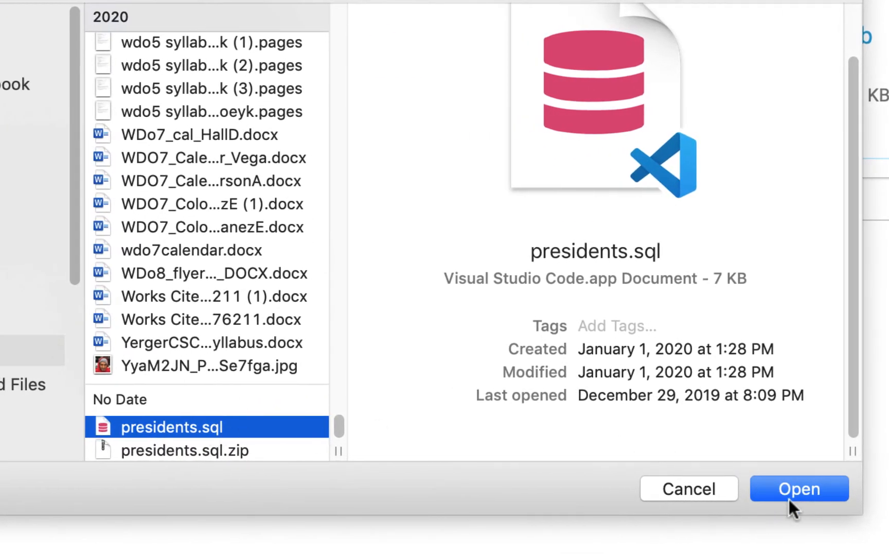
left_click(805, 486)
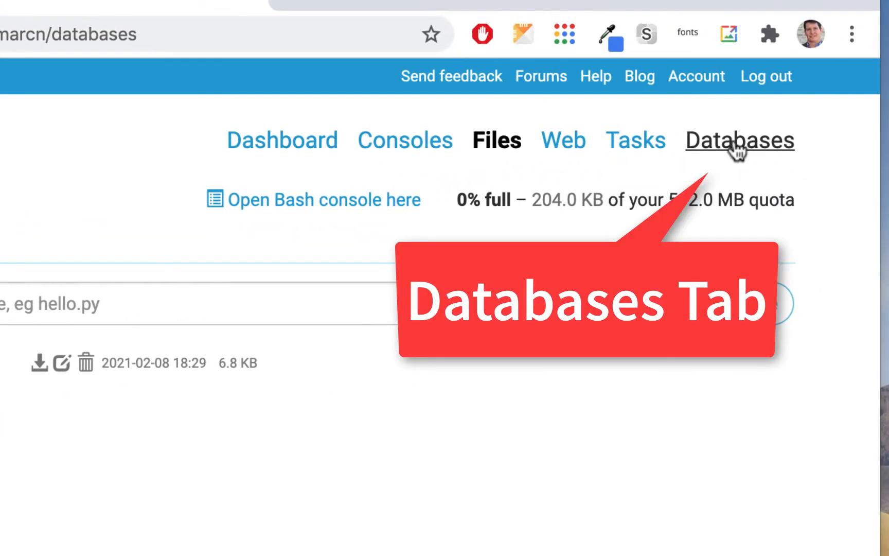
Return to the MySQL settings page and scroll to the Your databases list
left_click(733, 154)
scroll(192, 350, "down", 4)
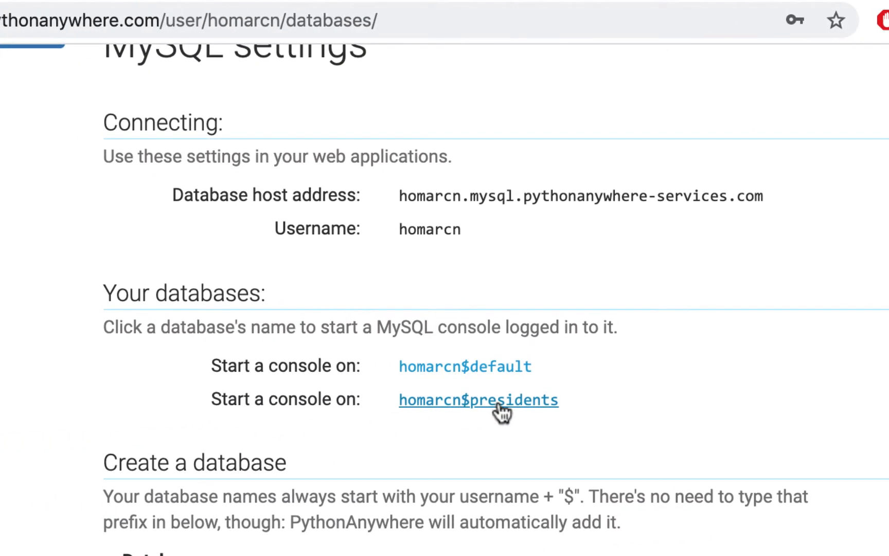
left_click(232, 1)
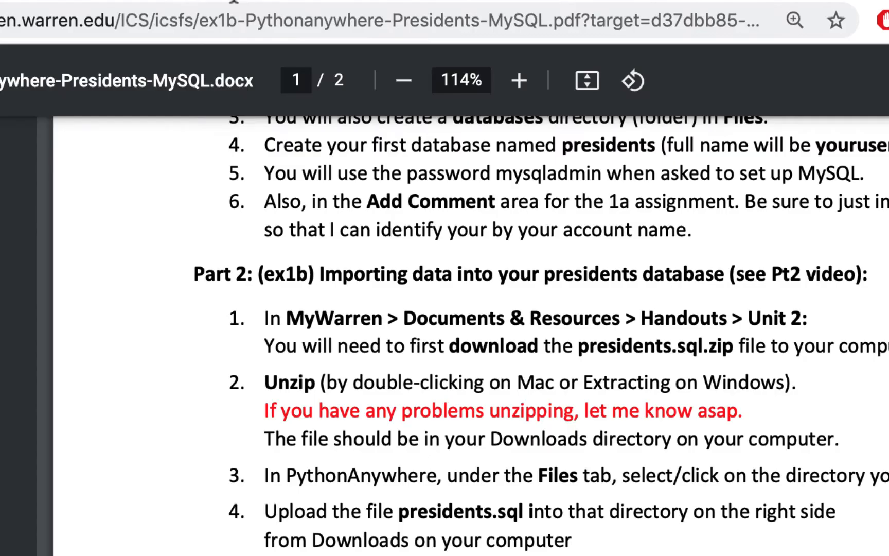
scroll(542, 407, "down", 5)
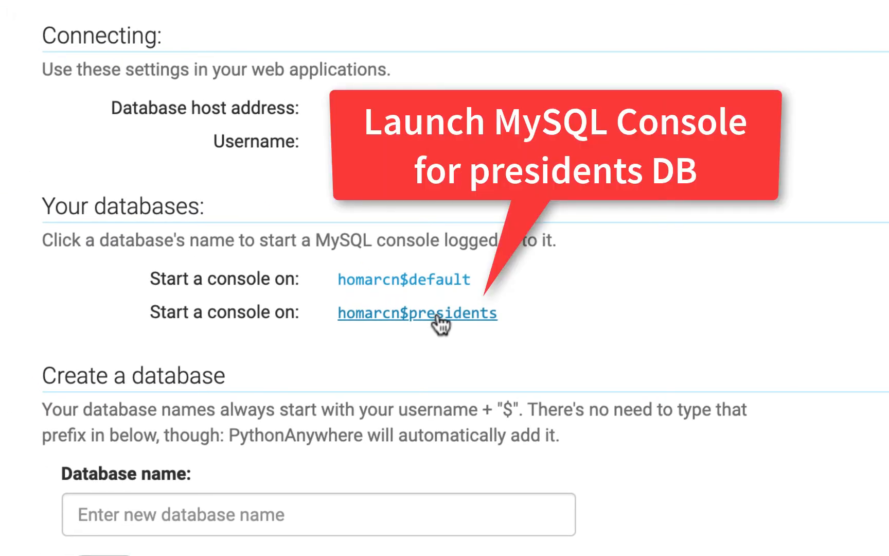
Launch a MySQL console on the presidents database from Your databases
left_click(437, 318)
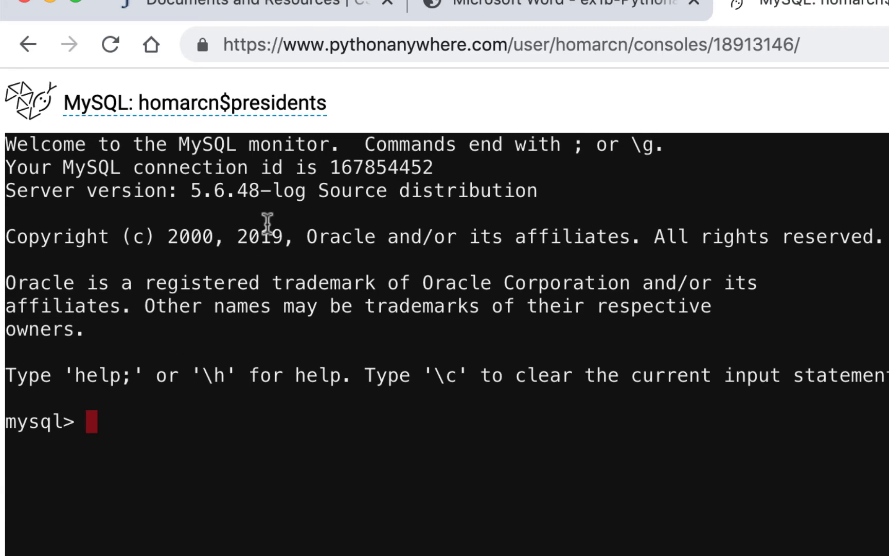
Following step 8 of the instructions, run SHOW DATABASES; in the MySQL console
left_click(519, 10)
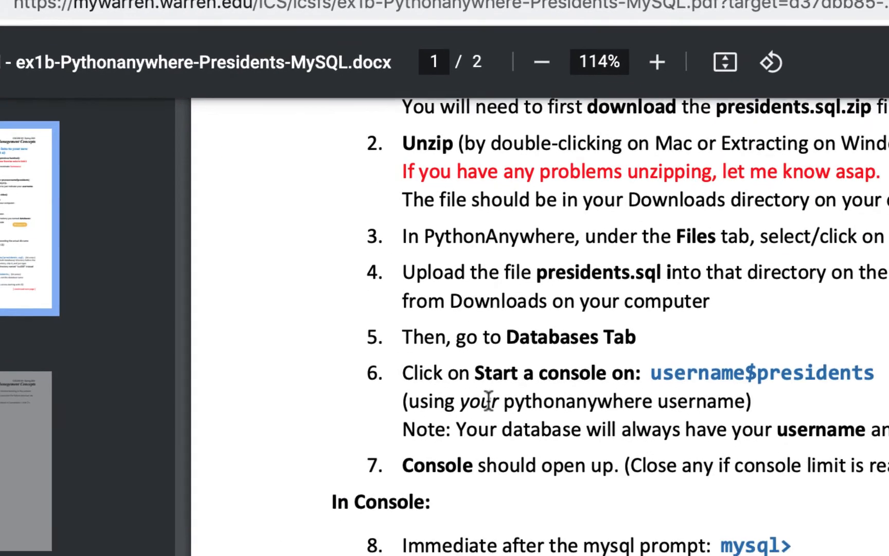
scroll(695, 458, "down", 3)
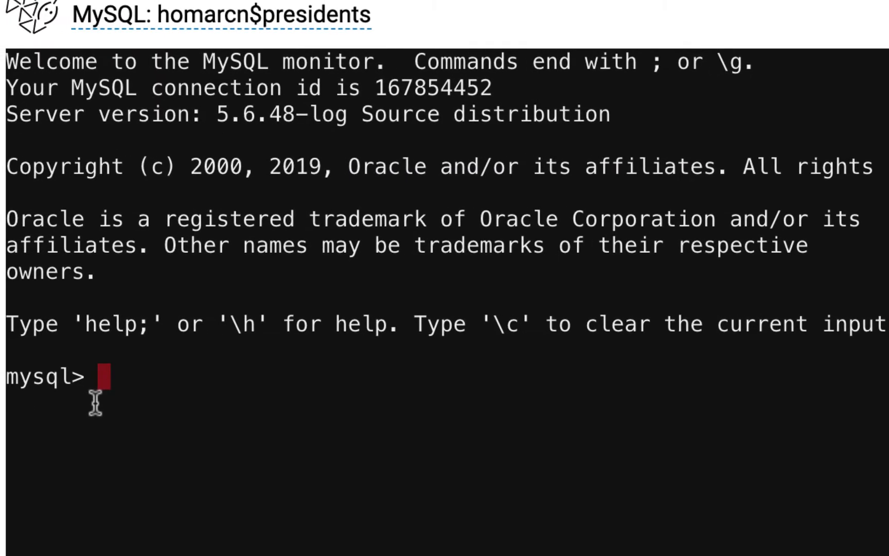
type("SHOW")
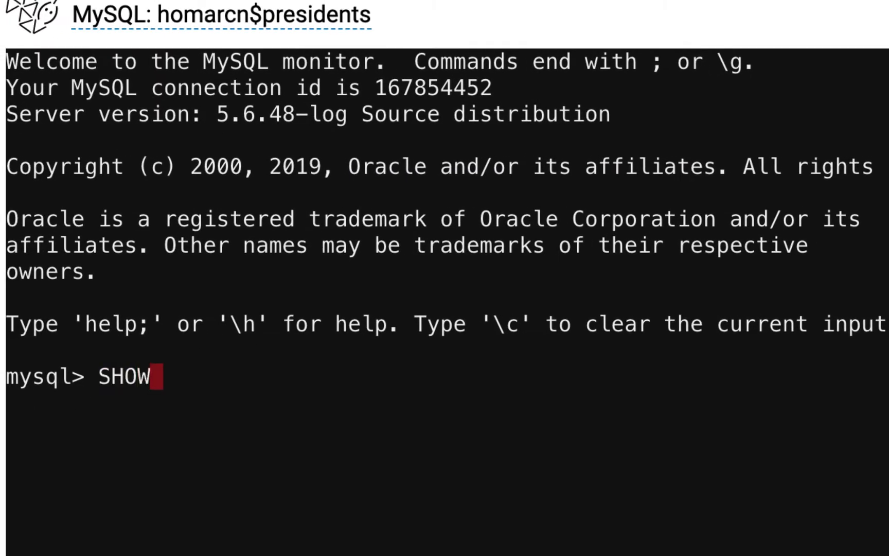
type(" DATA")
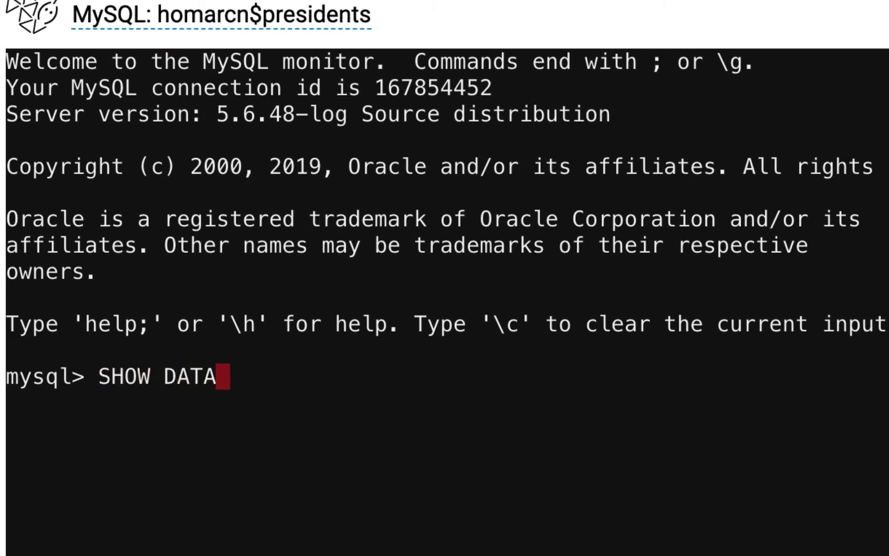
type("BASES;")
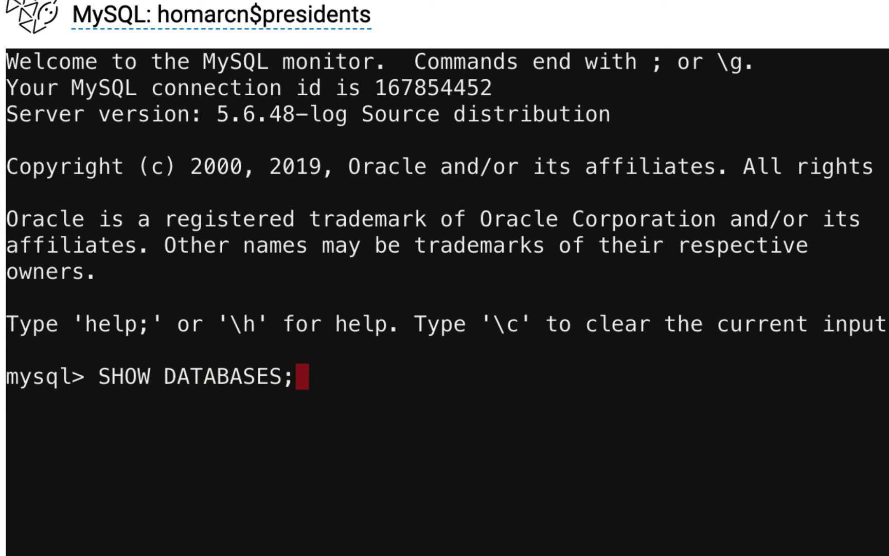
key("Return")
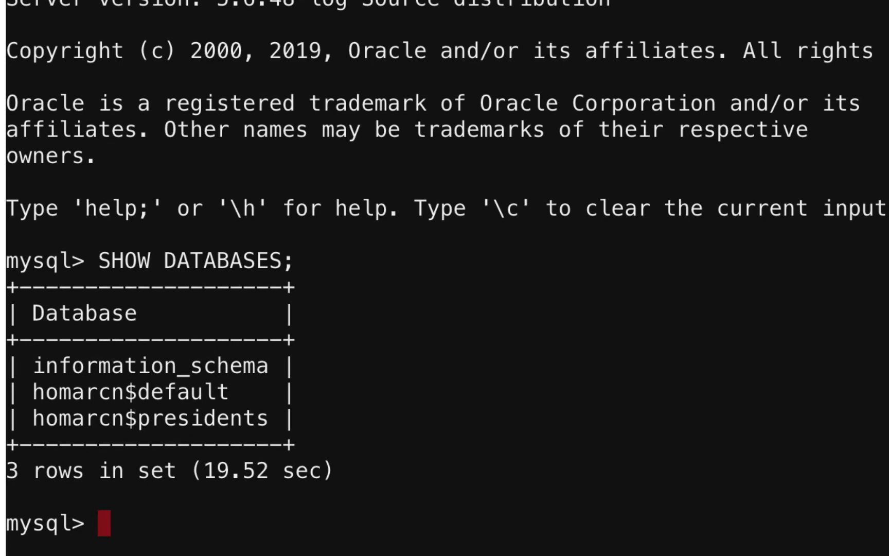
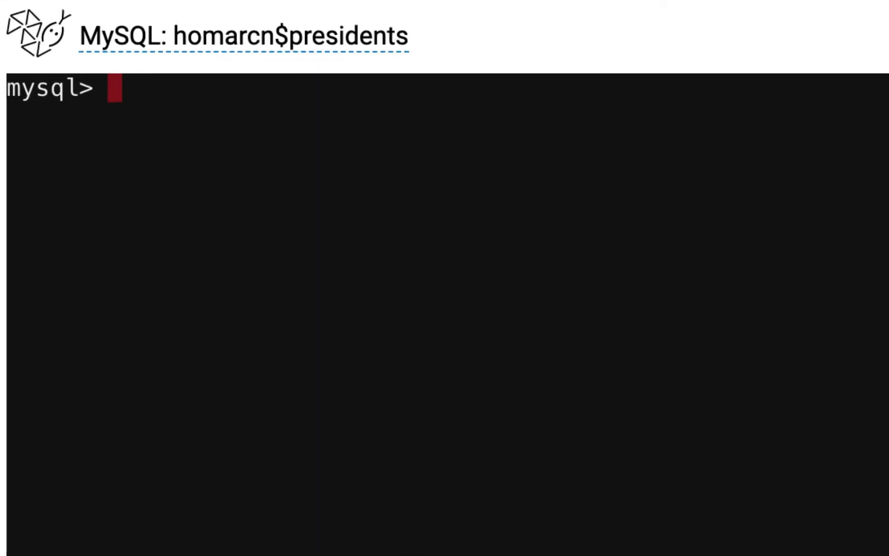
Type SOURCE at the mysql> prompt of the presidents database console
type("SOURCE")
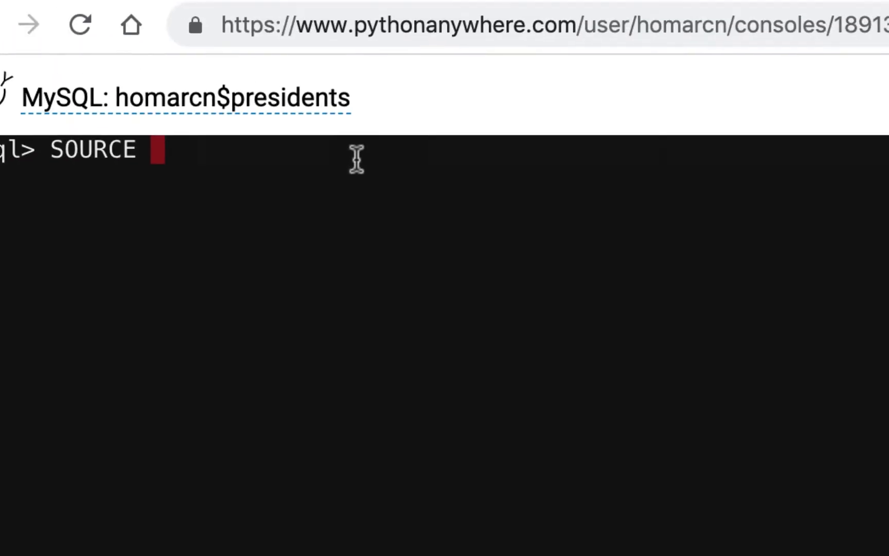
Run SOURCE databases/presidents.sql; to import the 44 presidents records
type("da")
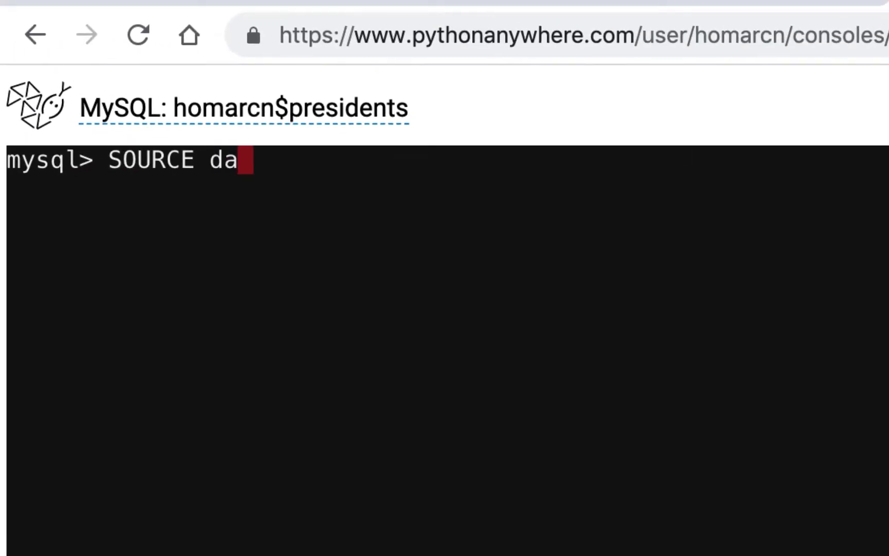
type("tabases")
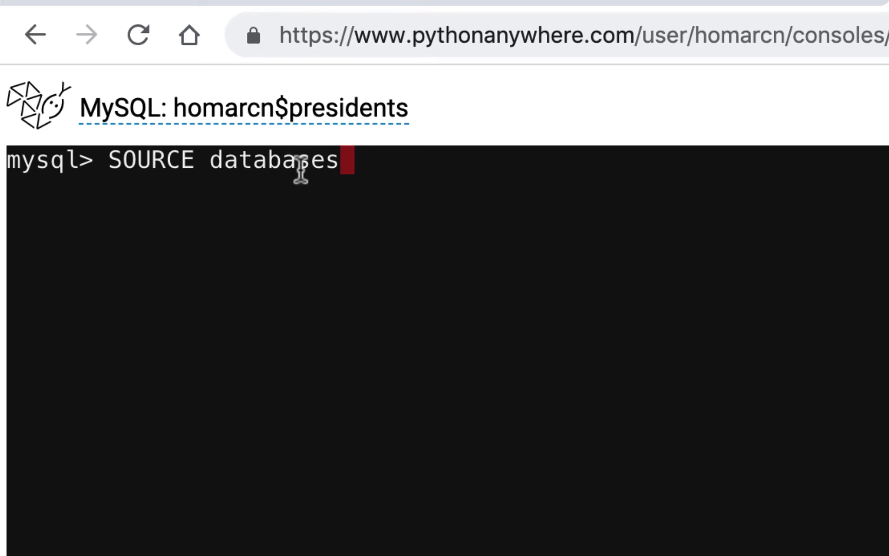
type("/")
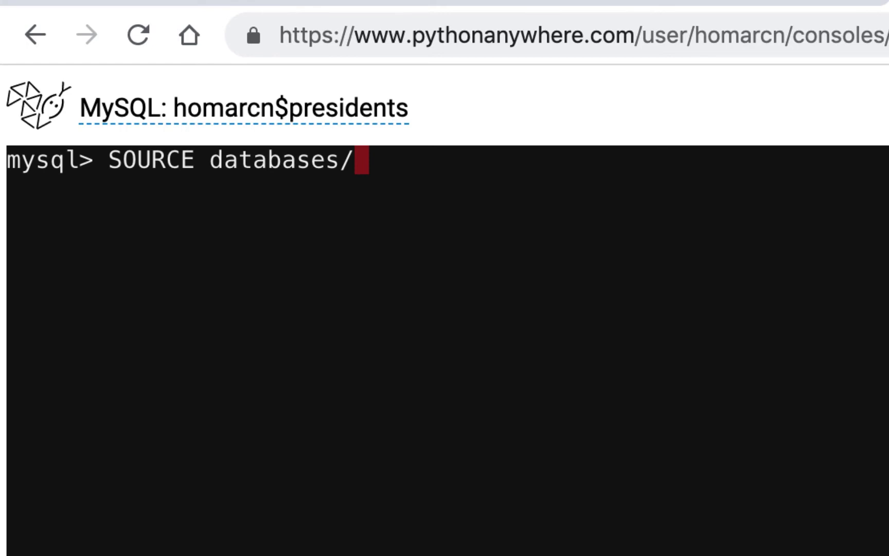
type("presidents")
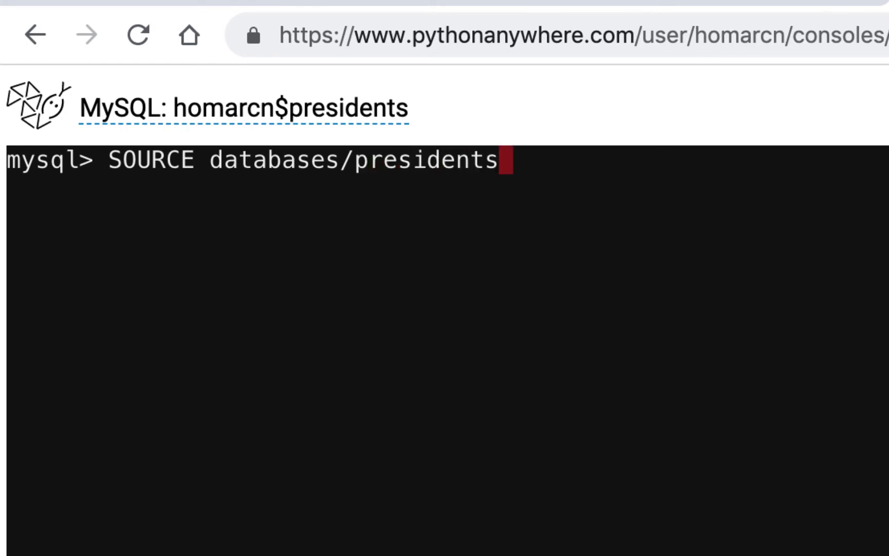
type(".sql")
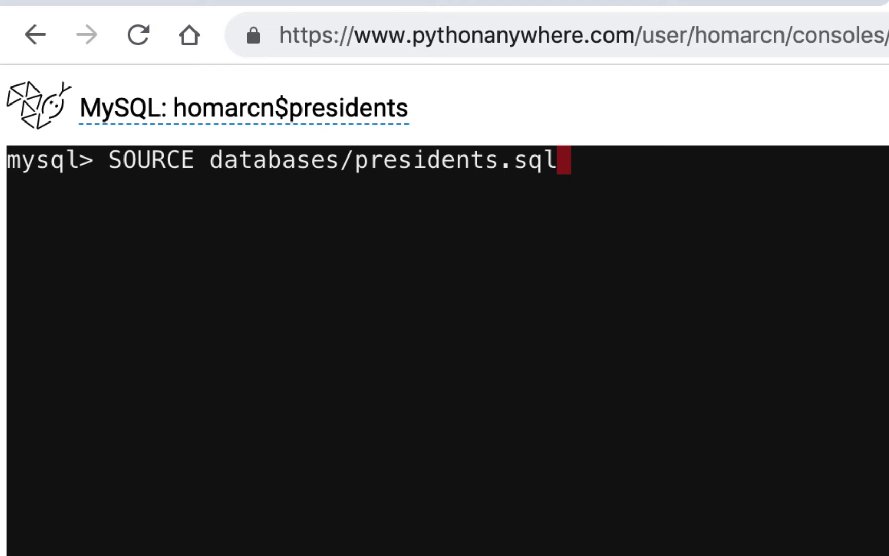
type(";")
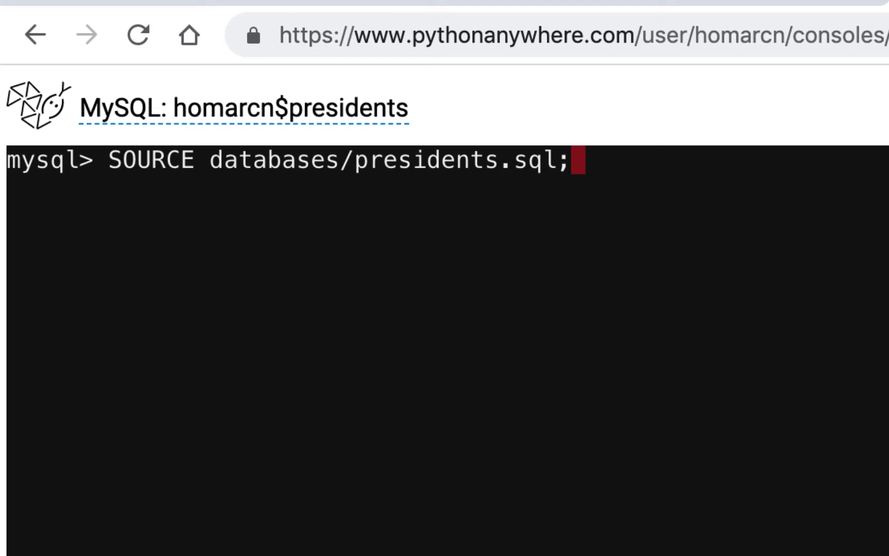
key("Return")
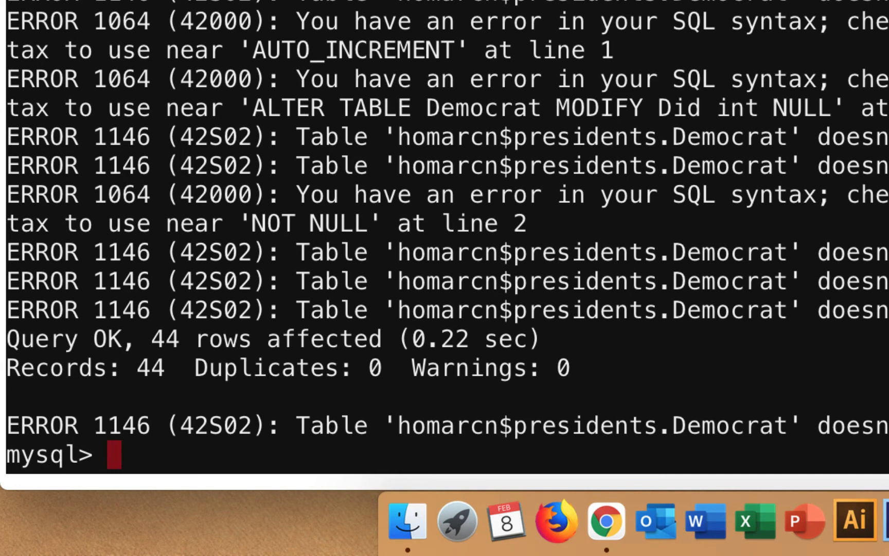
Run SHOW TABLES; and SELECT * FROM Presidents; to list the table and its 44 rows
type("SHOW TABLES;")
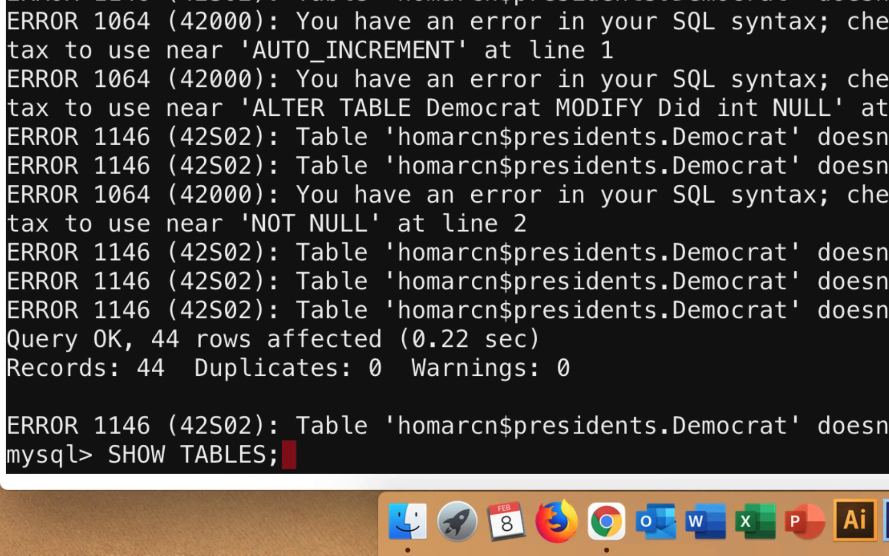
key("Return")
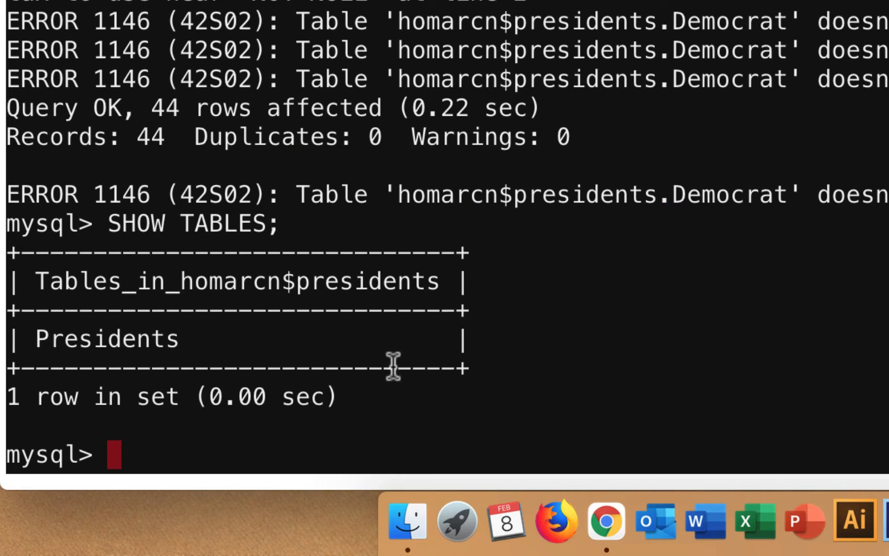
type("SELECT")
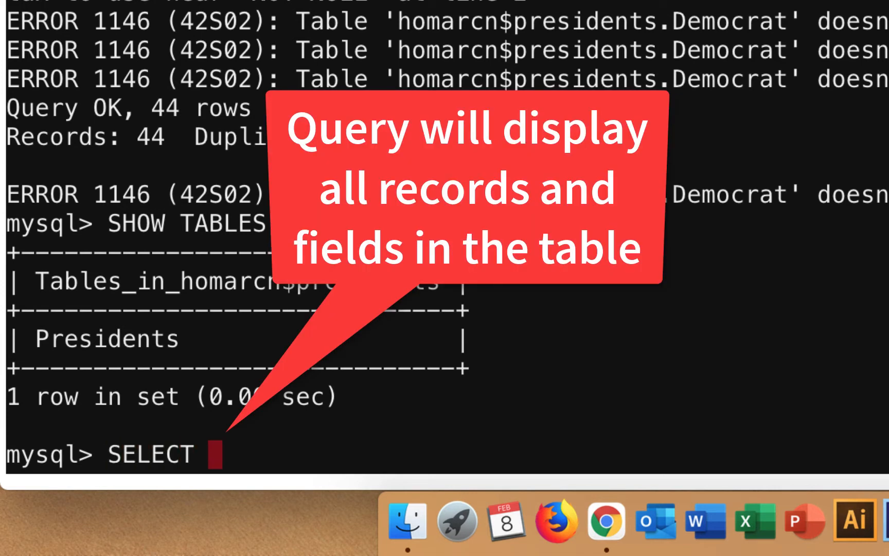
type(" * FROM")
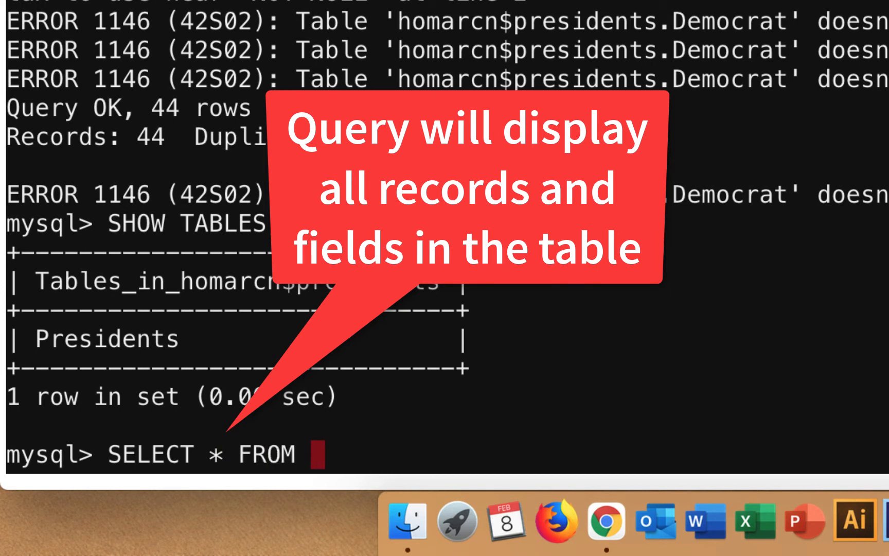
type(" P")
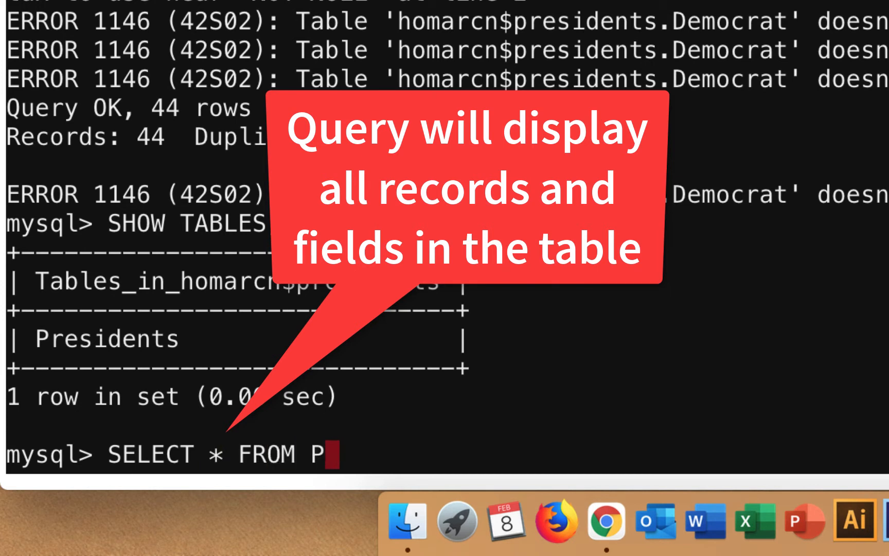
type("residents")
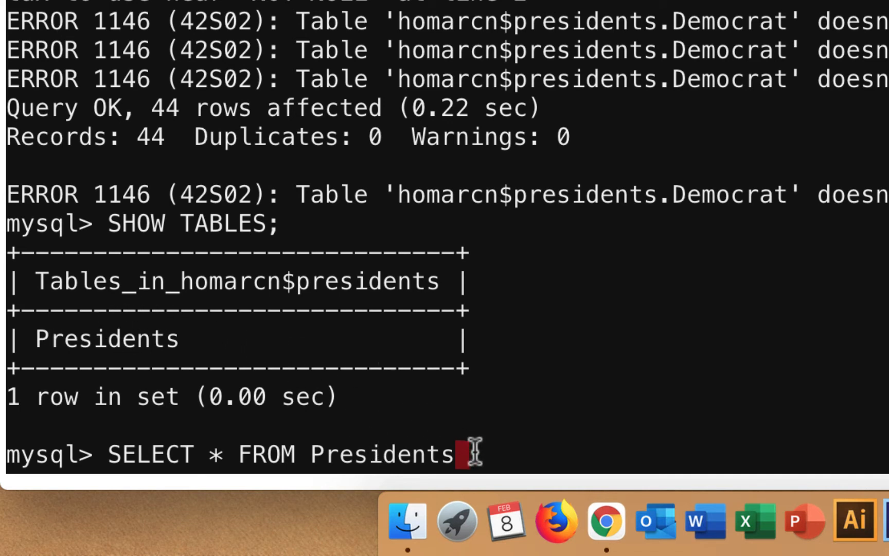
type(";")
key("Return")
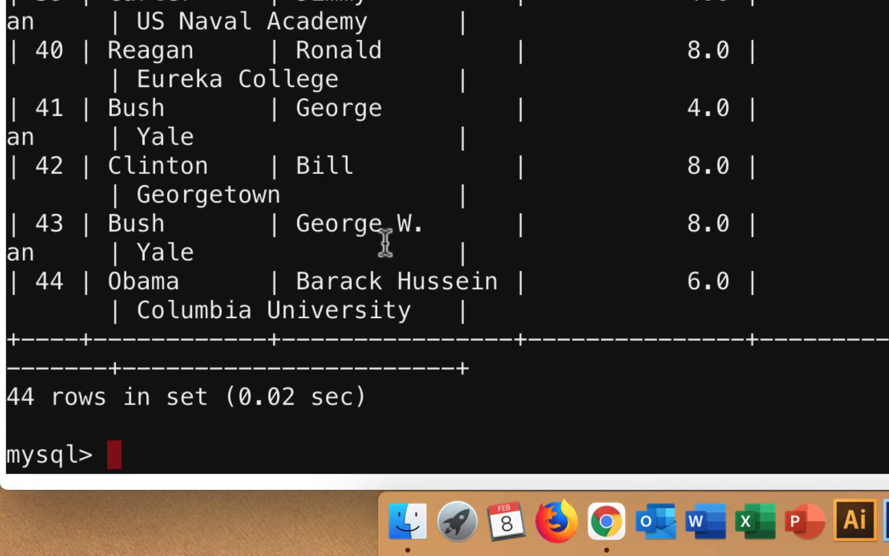
scroll(230, 283, "up", 4)
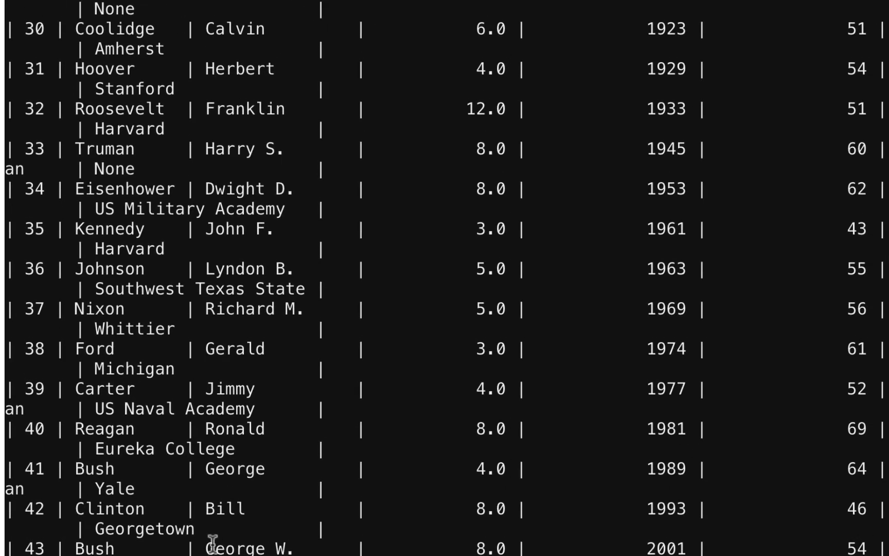
scroll(240, 552, "up", 11)
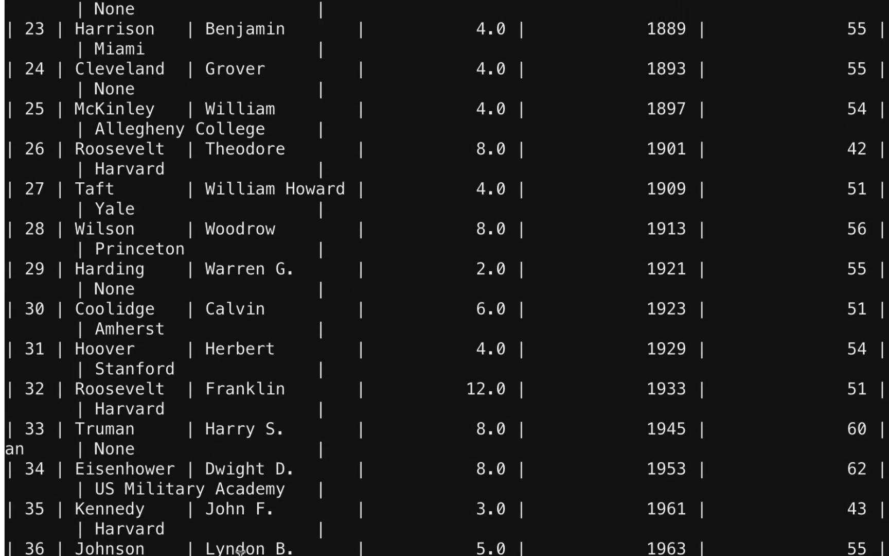
scroll(240, 551, "up", 15)
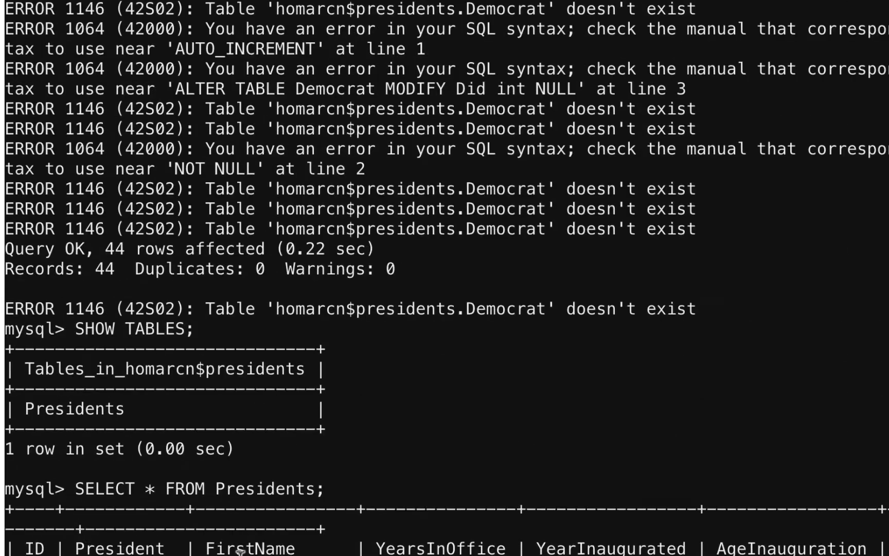
scroll(505, 520, "down", 2)
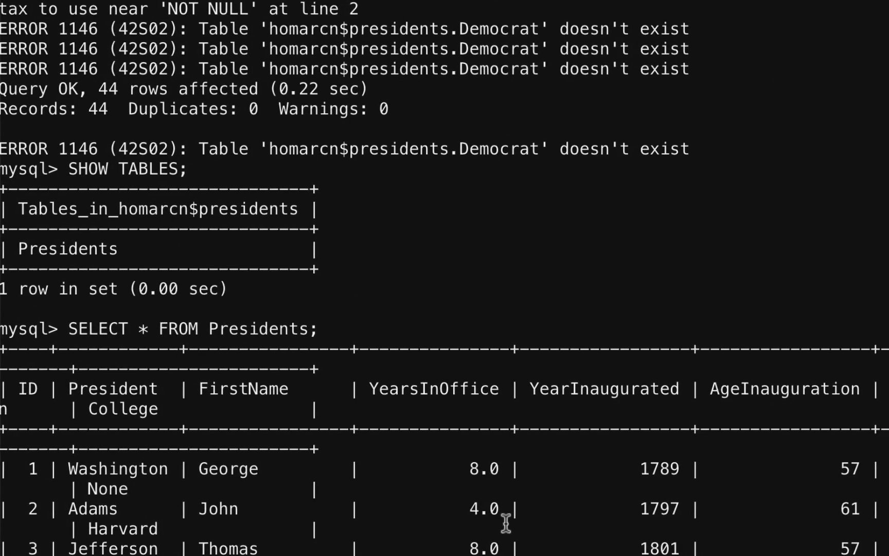
scroll(506, 525, "up", 1)
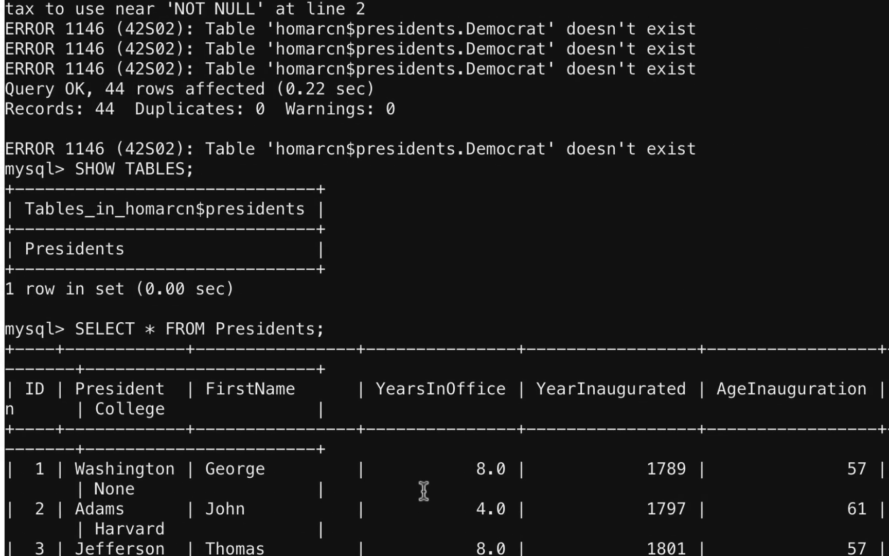
scroll(424, 492, "down", 17)
scroll(424, 491, "down", 11)
scroll(423, 492, "up", 20)
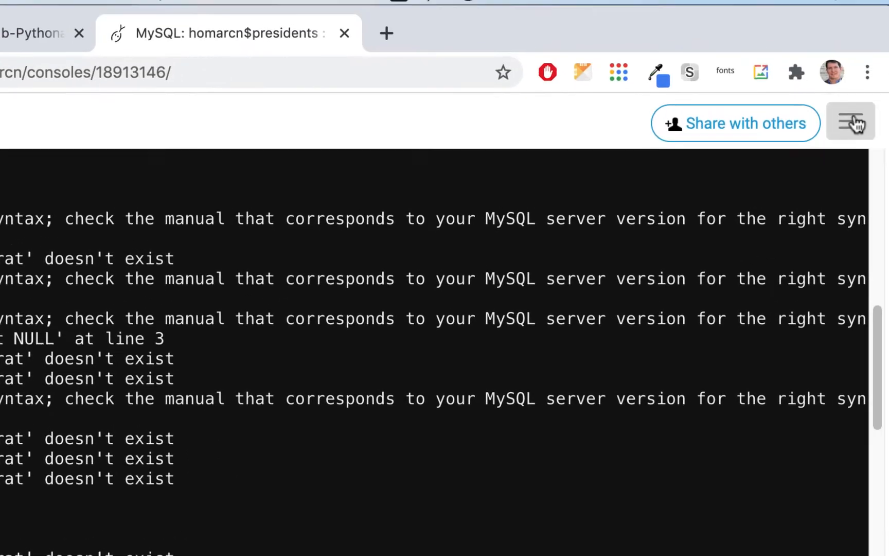
Open presidents.sql from the databases folder in a new Files tab
left_click(847, 125)
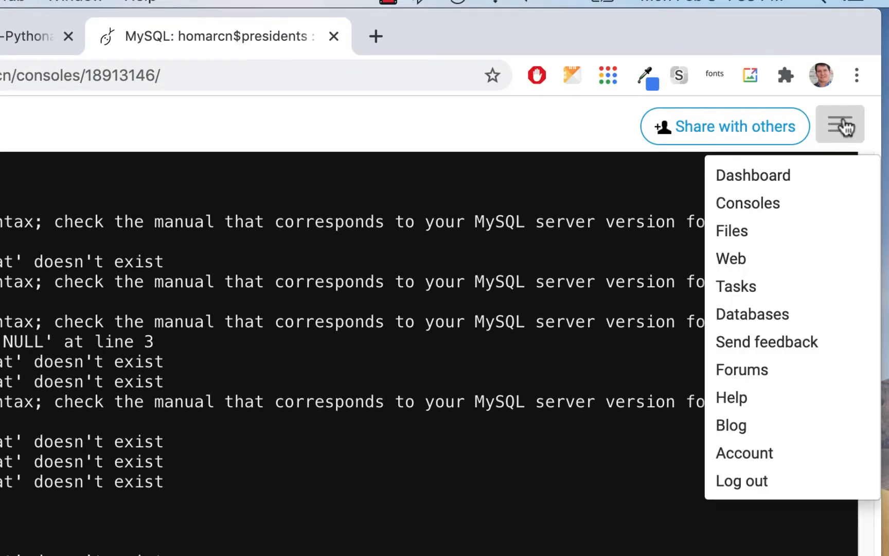
right_click(726, 230)
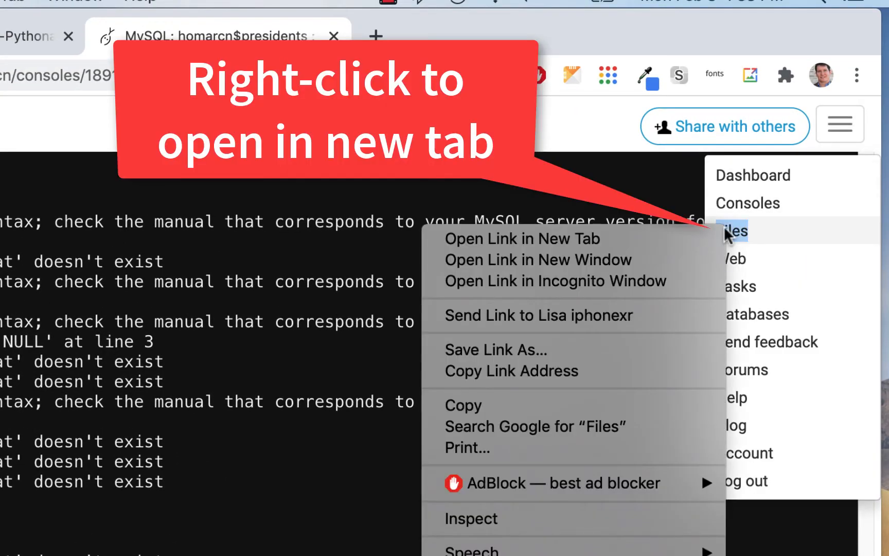
left_click(592, 240)
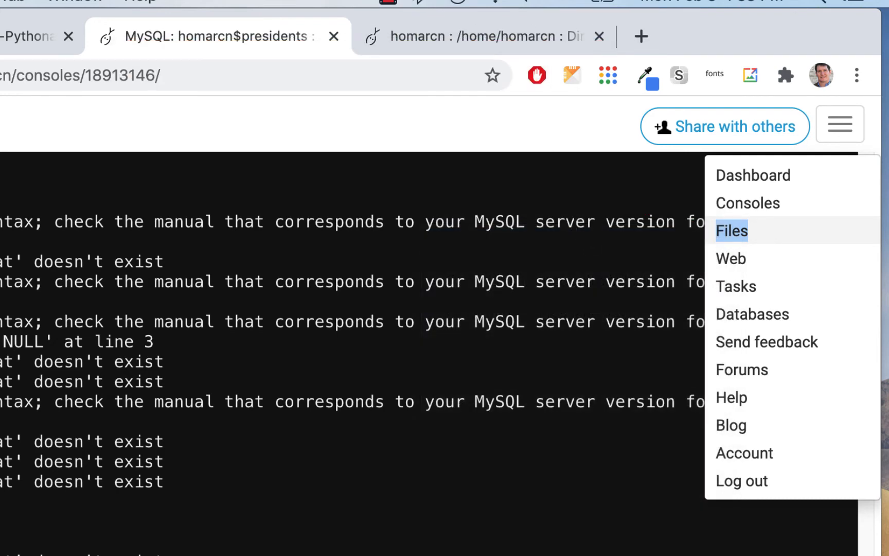
left_click(479, 35)
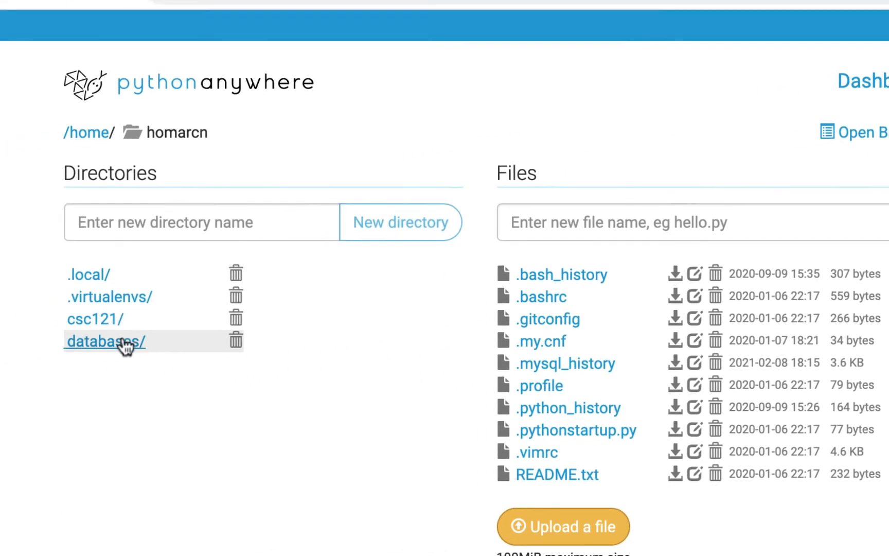
left_click(123, 344)
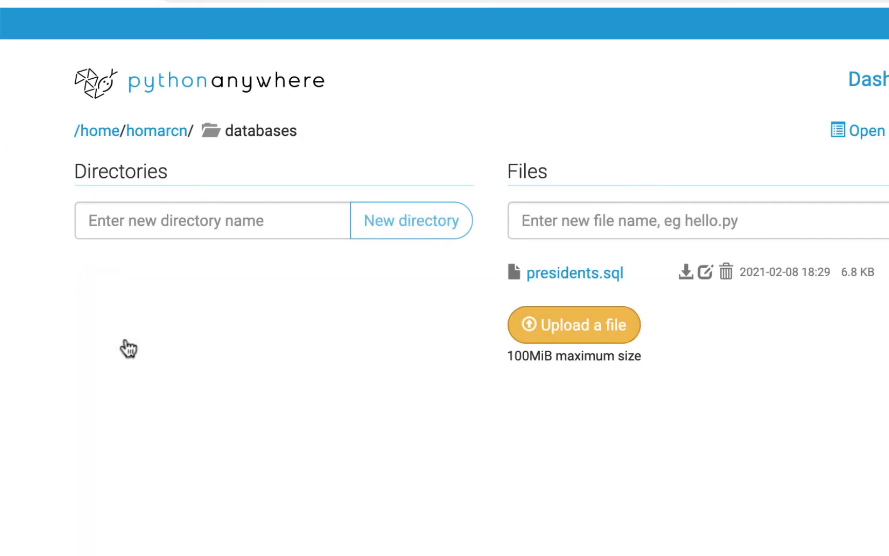
left_click(570, 276)
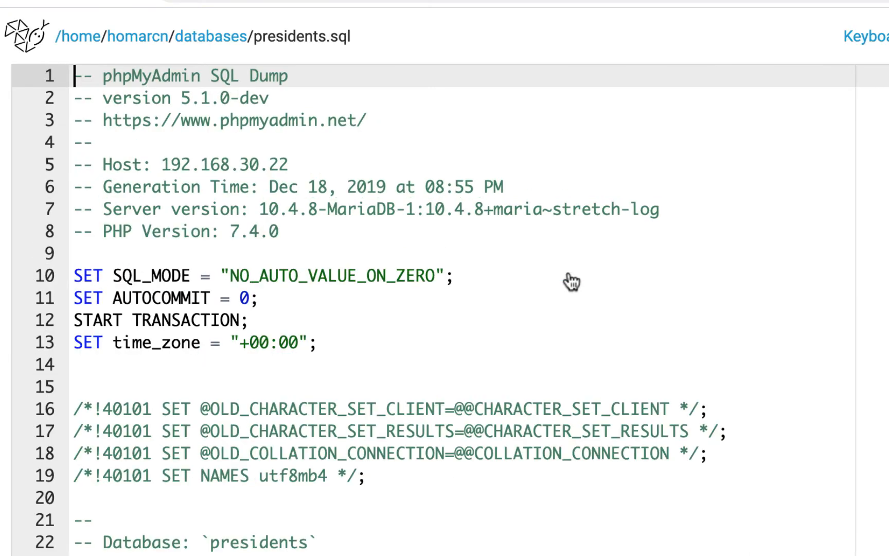
Scroll through presidents.sql to review the SQL that creates and fills the Presidents table
scroll(587, 261, "down", 6)
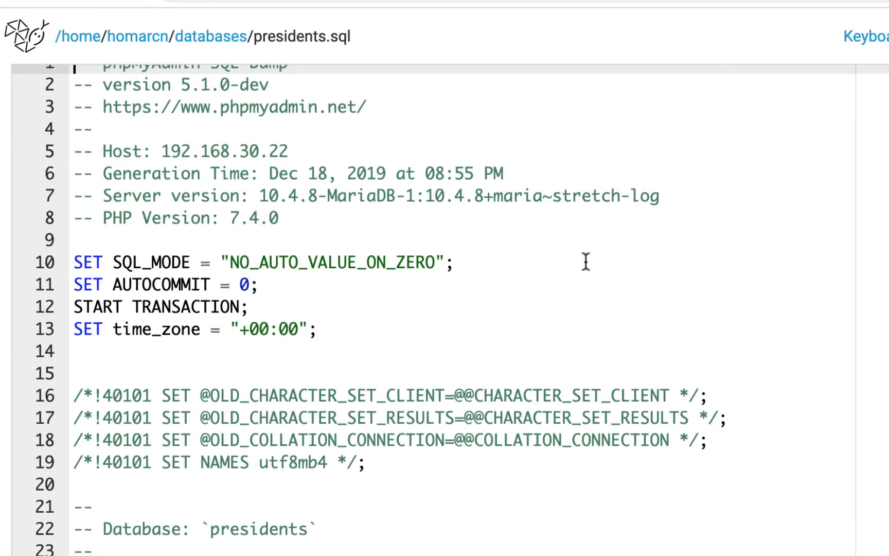
scroll(587, 261, "down", 1)
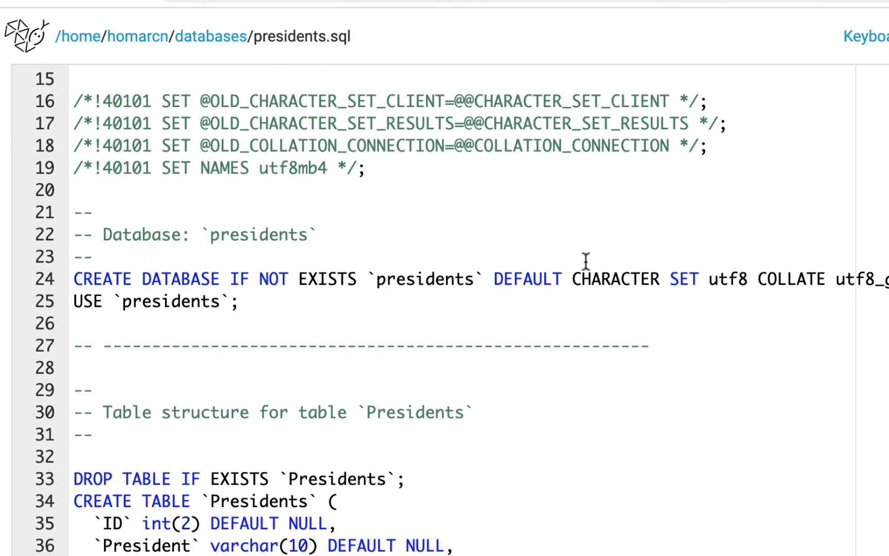
scroll(586, 260, "down", 3)
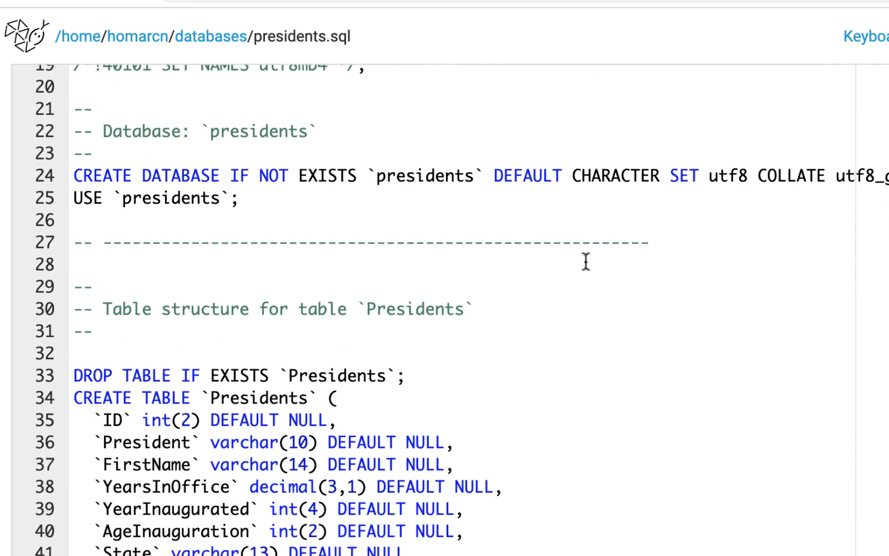
scroll(586, 262, "down", 5)
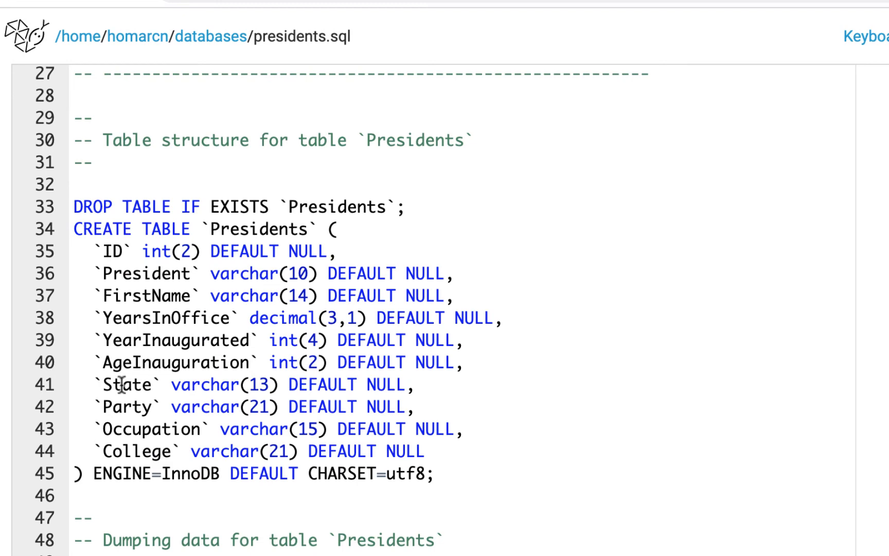
scroll(116, 385, "down", 8)
scroll(121, 385, "down", 1)
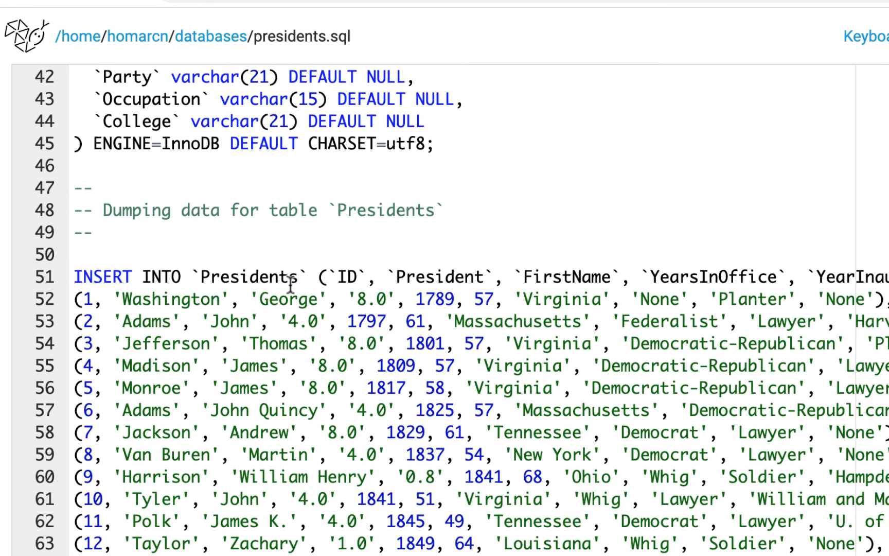
scroll(320, 282, "down", 3)
scroll(321, 242, "up", 7)
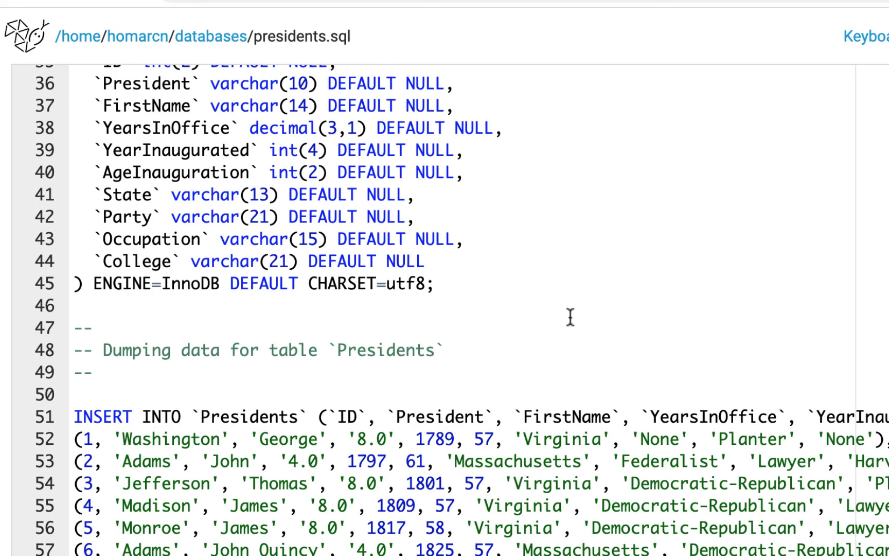
scroll(571, 317, "down", 5)
scroll(571, 317, "up", 4)
scroll(570, 316, "up", 7)
scroll(570, 317, "down", 4)
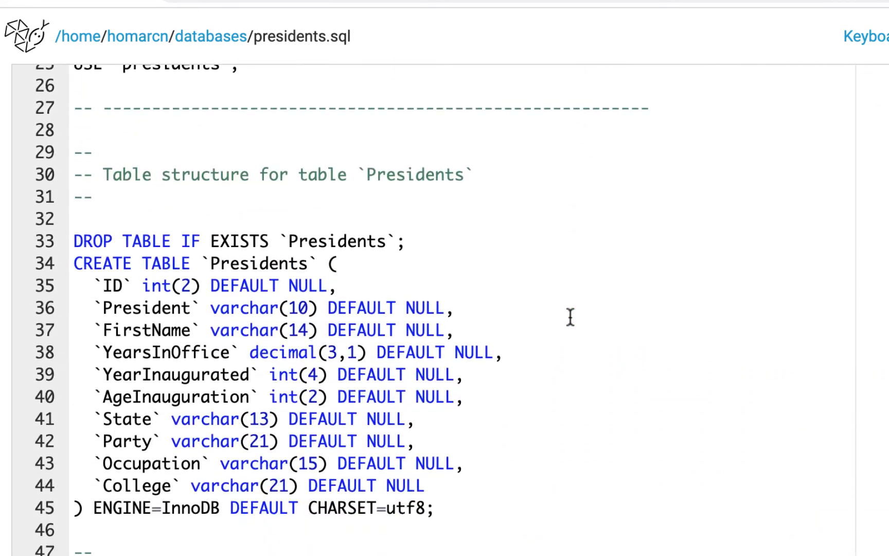
scroll(556, 348, "down", 3)
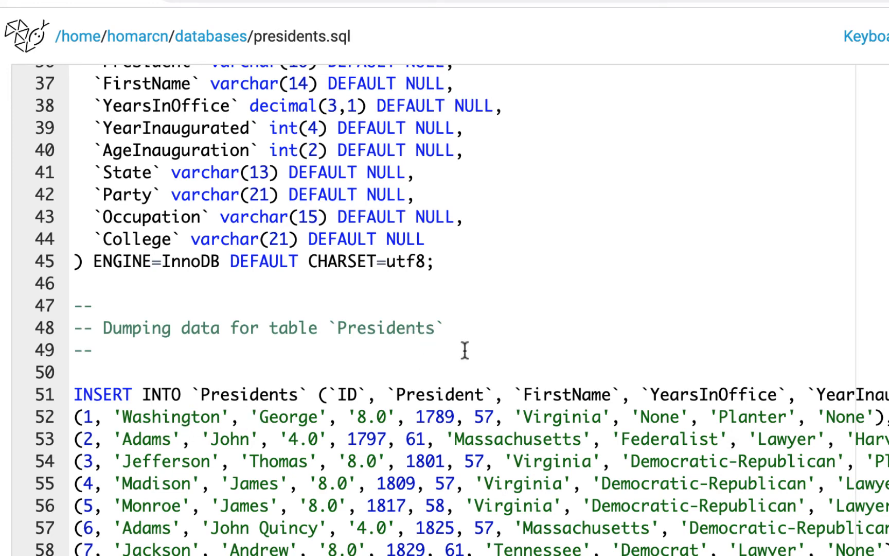
scroll(465, 350, "up", 12)
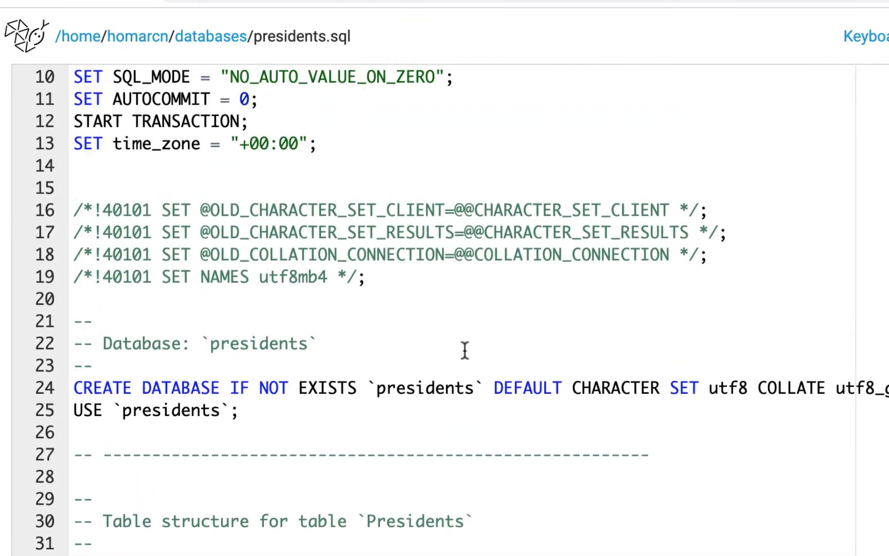
scroll(465, 351, "down", 9)
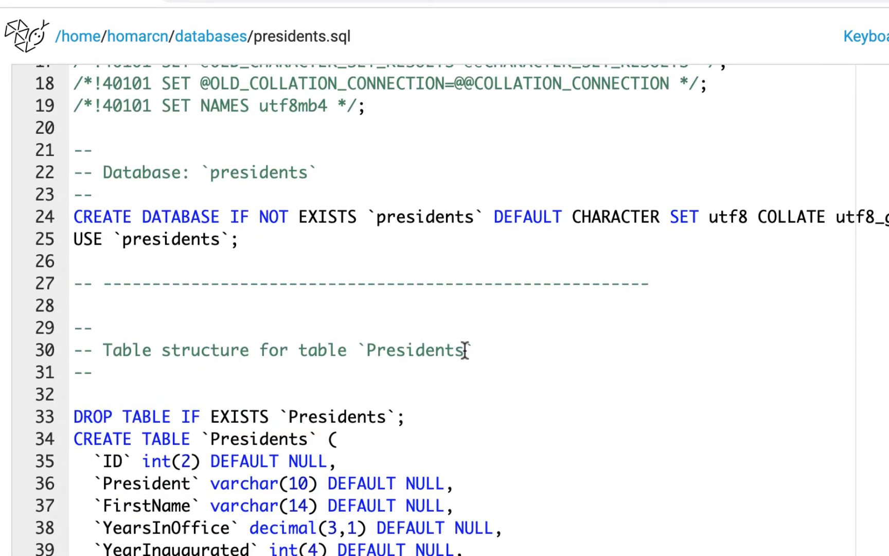
scroll(465, 351, "down", 6)
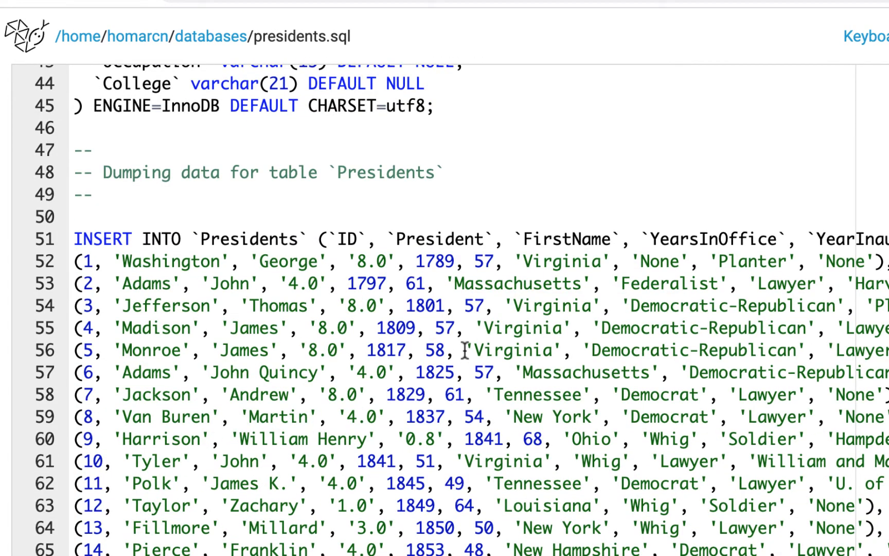
scroll(465, 351, "up", 4)
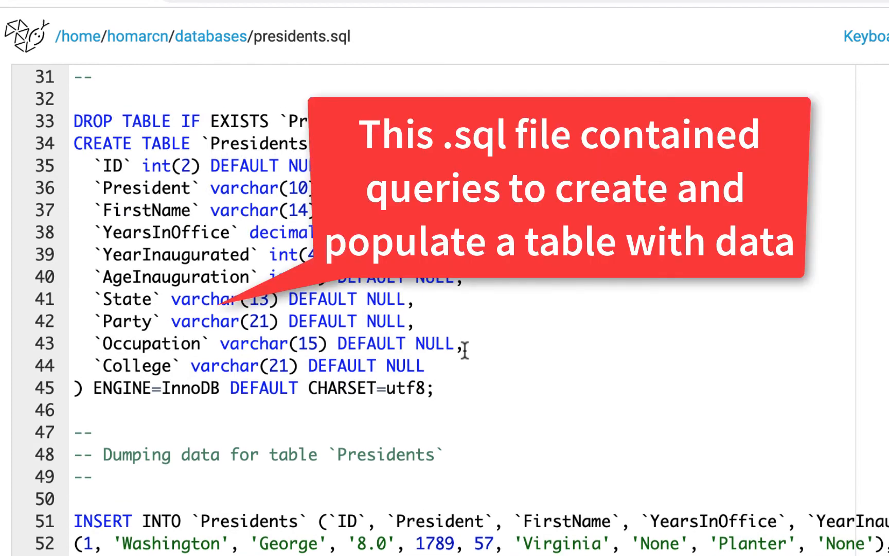
scroll(465, 351, "down", 3)
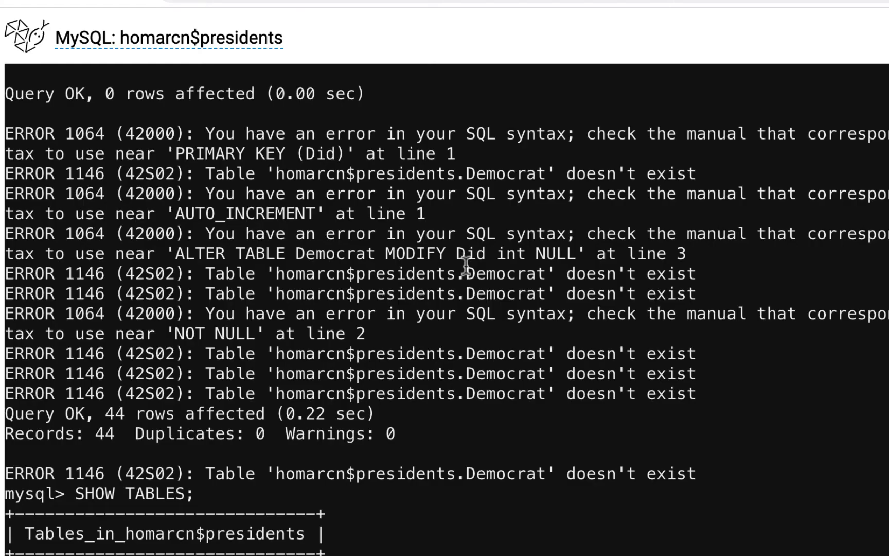
Scroll the SELECT output down to record 44 and the '44 rows in set' line
scroll(468, 270, "down", 3)
scroll(466, 265, "down", 7)
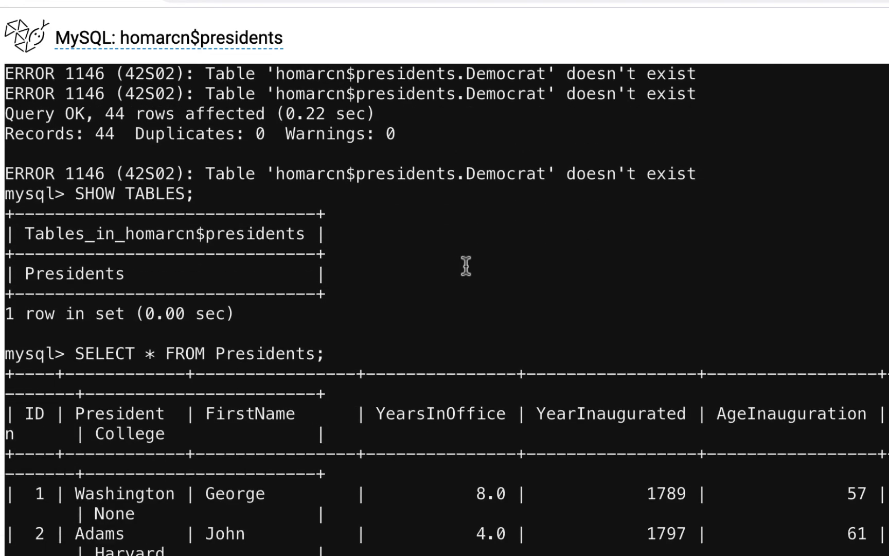
scroll(466, 265, "down", 12)
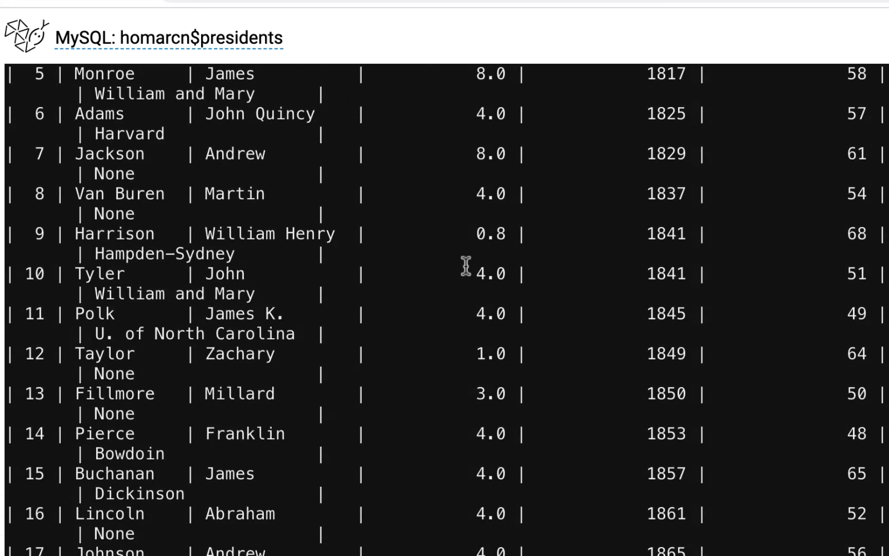
scroll(466, 265, "down", 6)
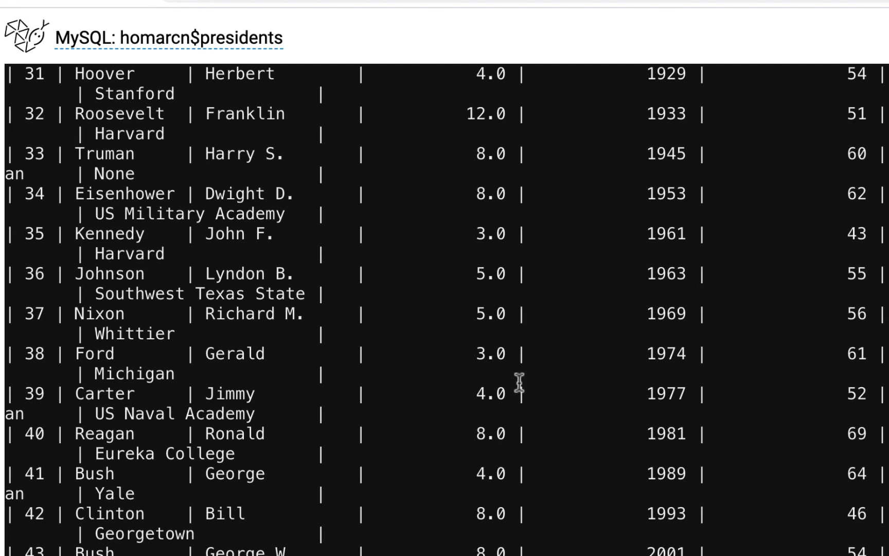
scroll(519, 382, "up", 15)
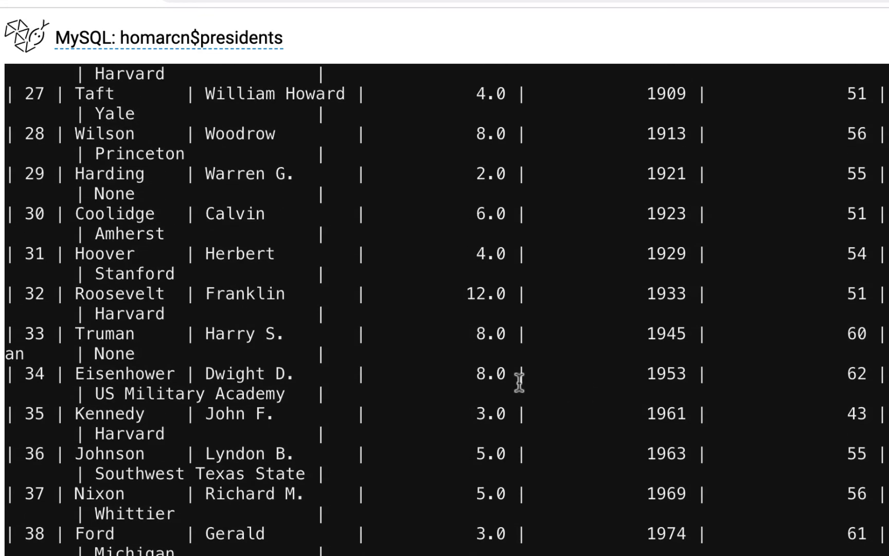
scroll(519, 382, "up", 15)
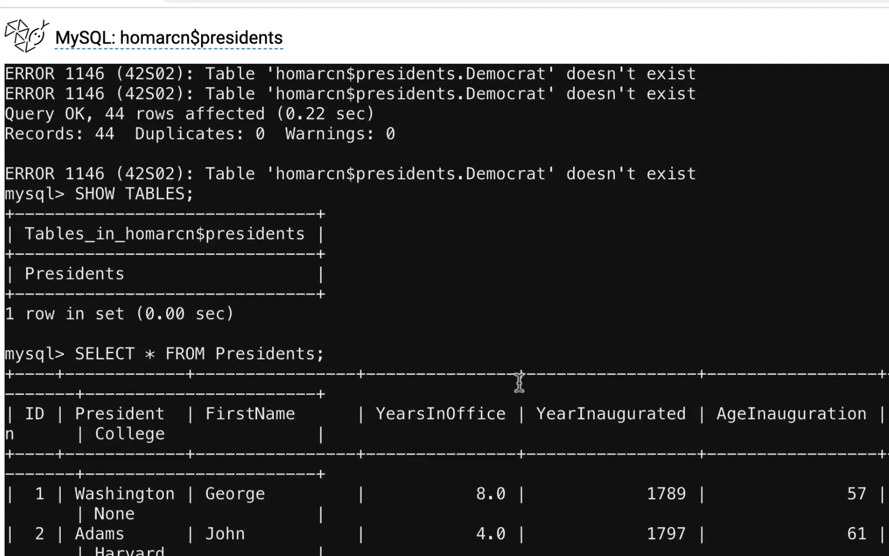
scroll(519, 382, "down", 12)
scroll(519, 382, "down", 15)
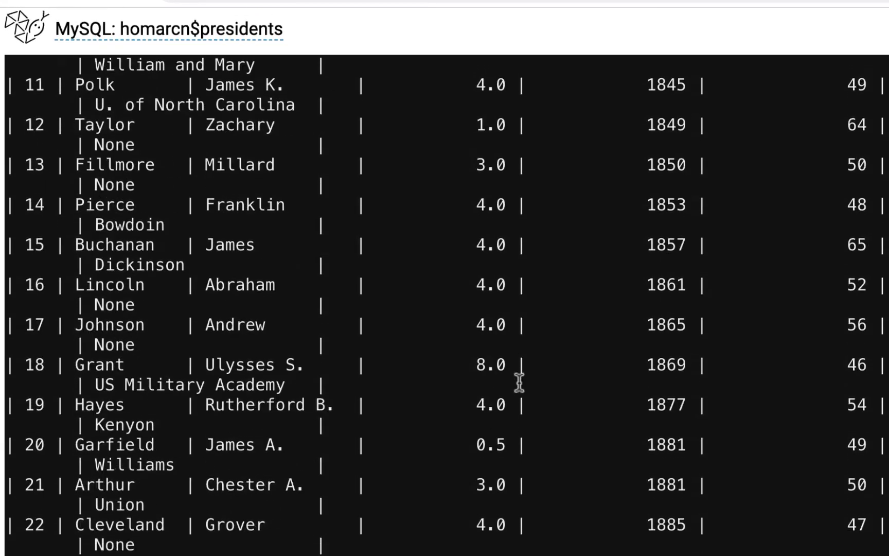
scroll(518, 382, "down", 2)
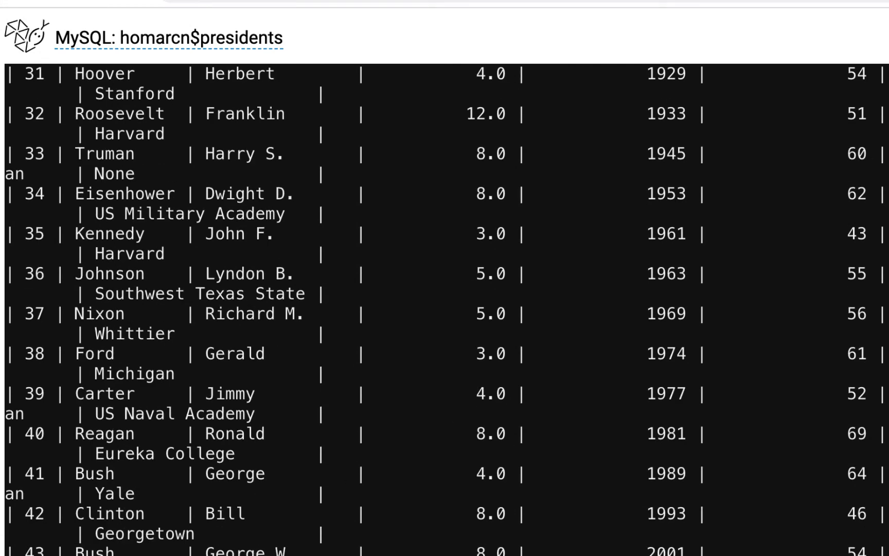
scroll(357, 540, "down", 5)
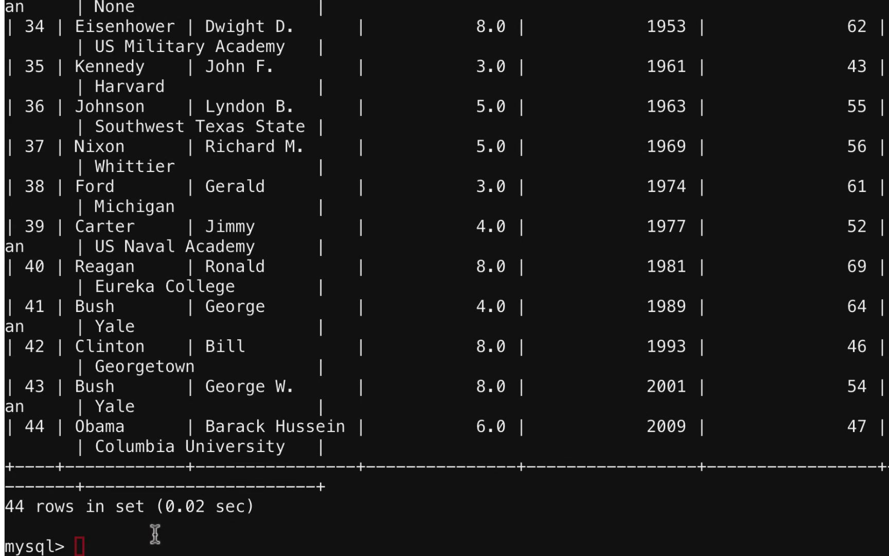
Enter quit; at the mysql> prompt to end the MySQL session
left_click(76, 545)
type("quit")
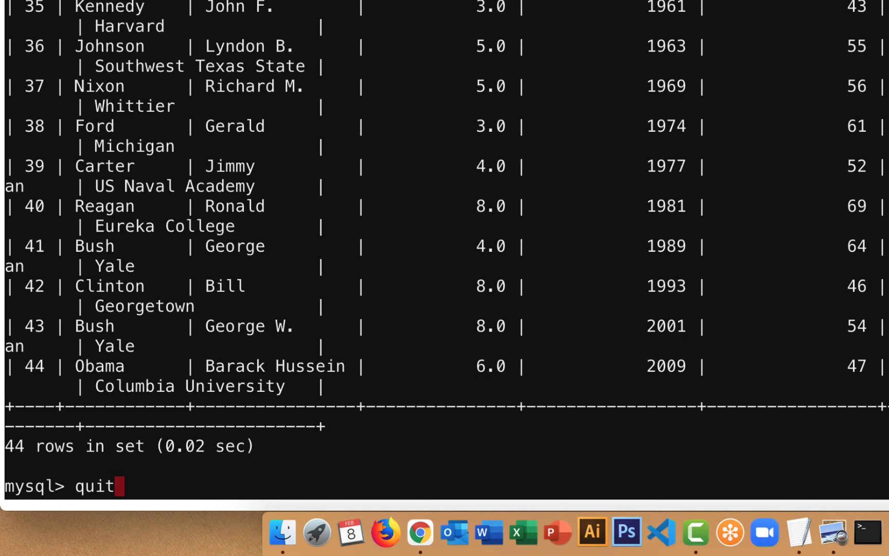
type(";")
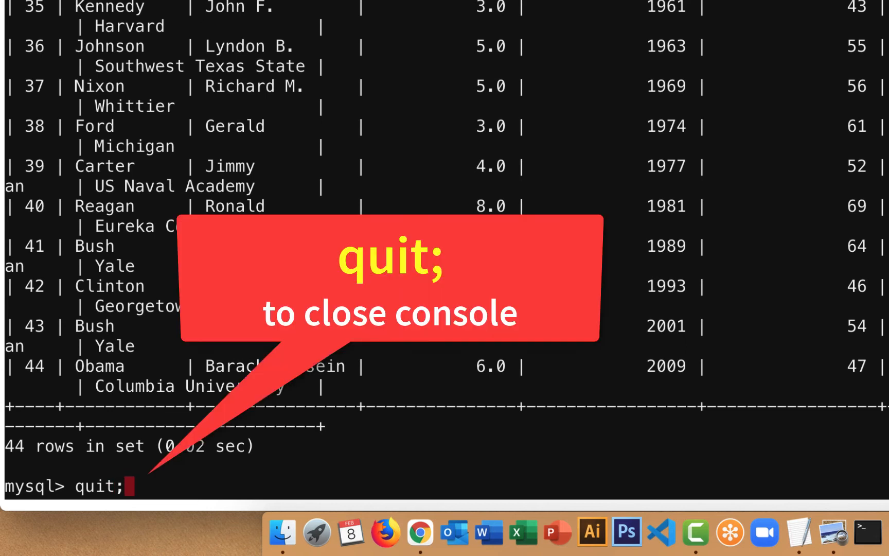
key("Return")
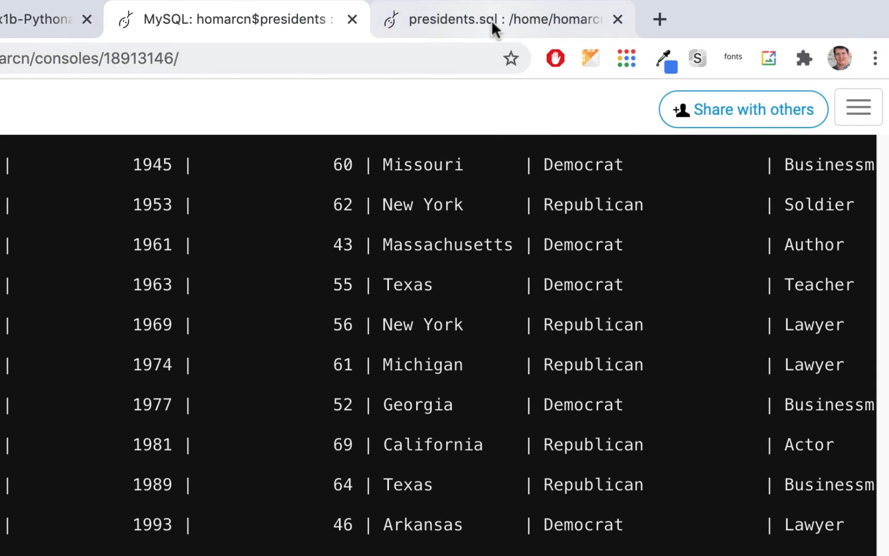
From the presidents.sql editor tab, go through the Dashboard to the Databases page
left_click(491, 20)
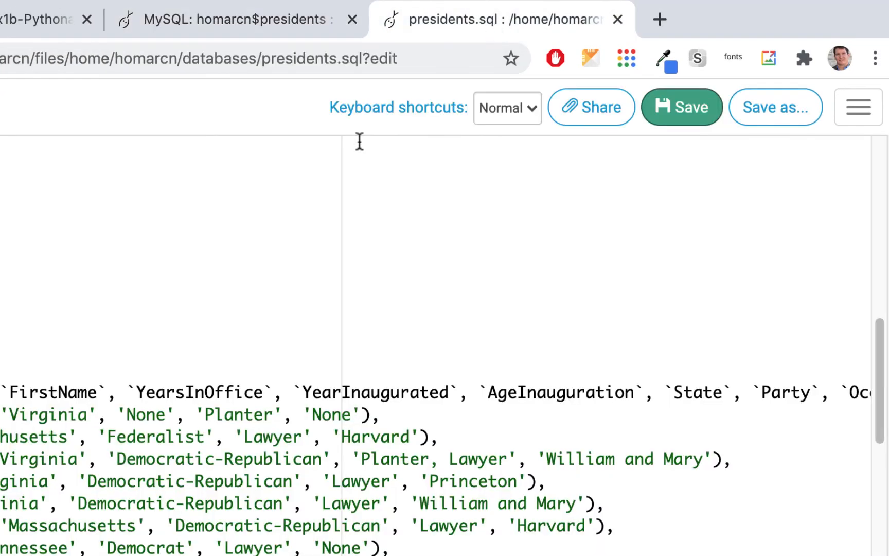
scroll(165, 350, "up", 5)
scroll(166, 349, "up", 5)
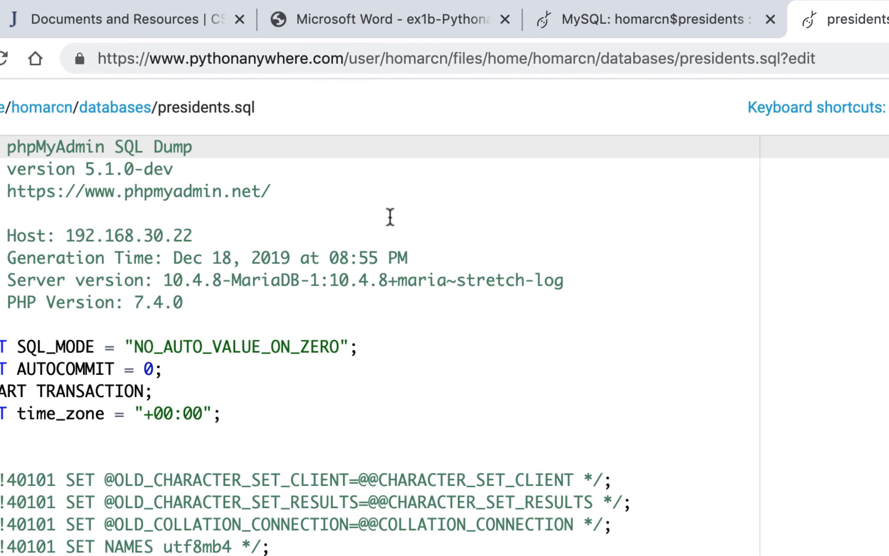
left_click(888, 110)
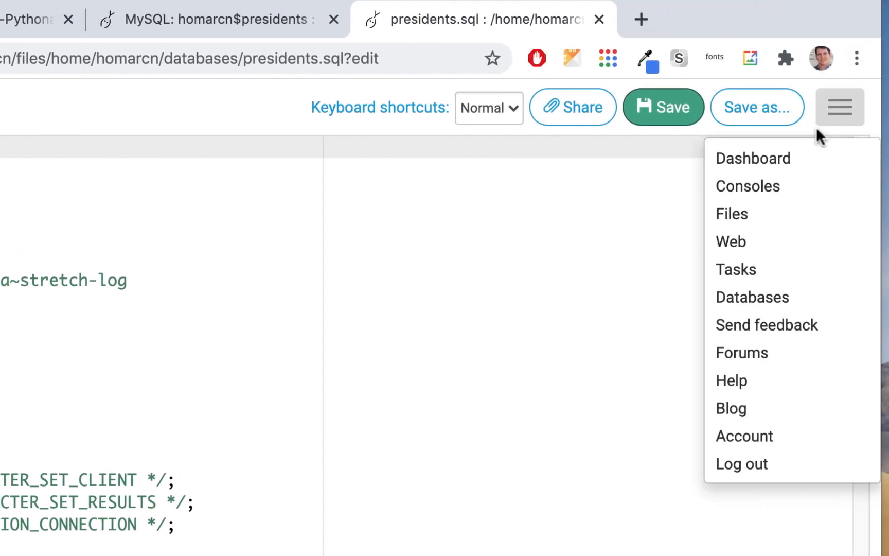
left_click(756, 159)
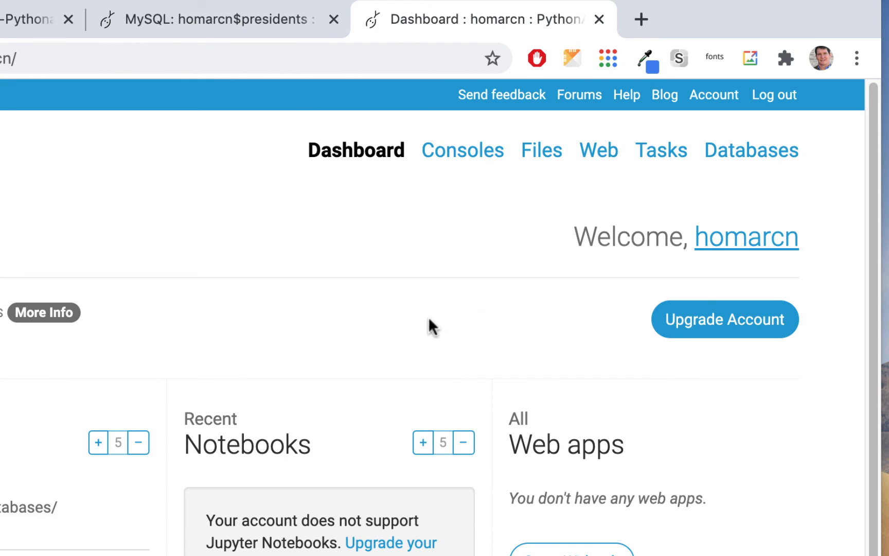
left_click(750, 158)
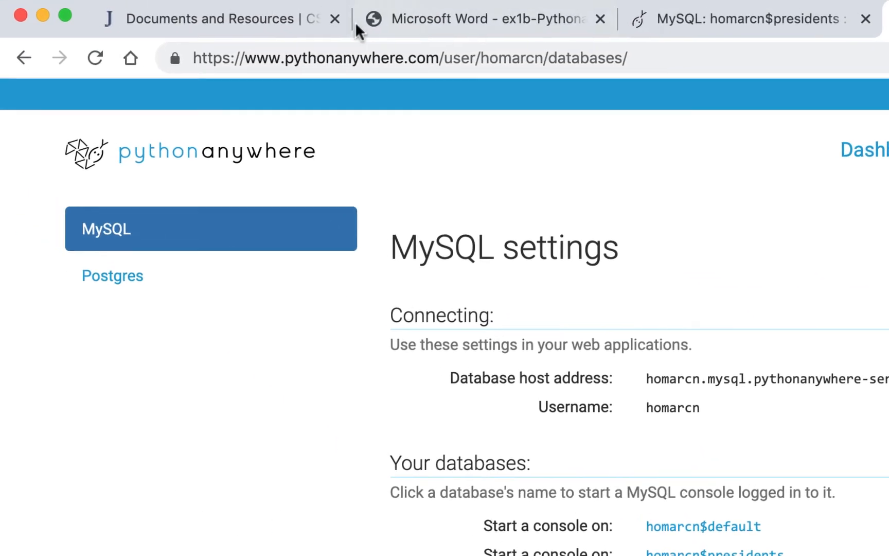
Open Coursework and the 'ex1b - PythonAnywhere Intro - Upload Database' assignment
left_click(268, 18)
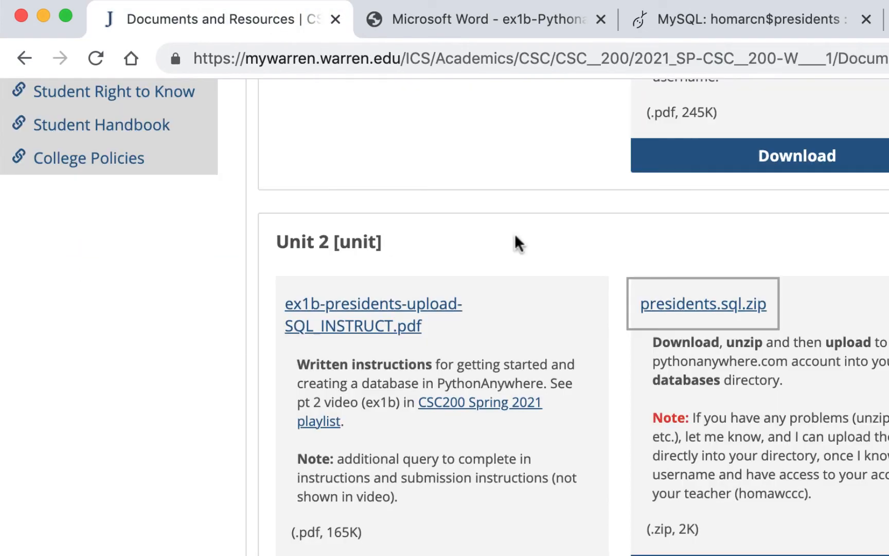
scroll(515, 233, "up", 5)
scroll(510, 221, "up", 1)
scroll(491, 166, "down", 1)
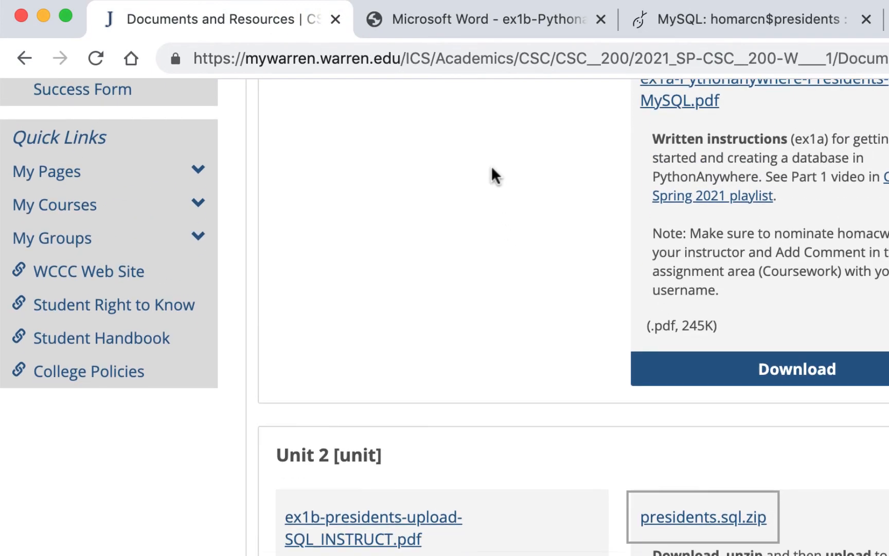
scroll(491, 165, "up", 10)
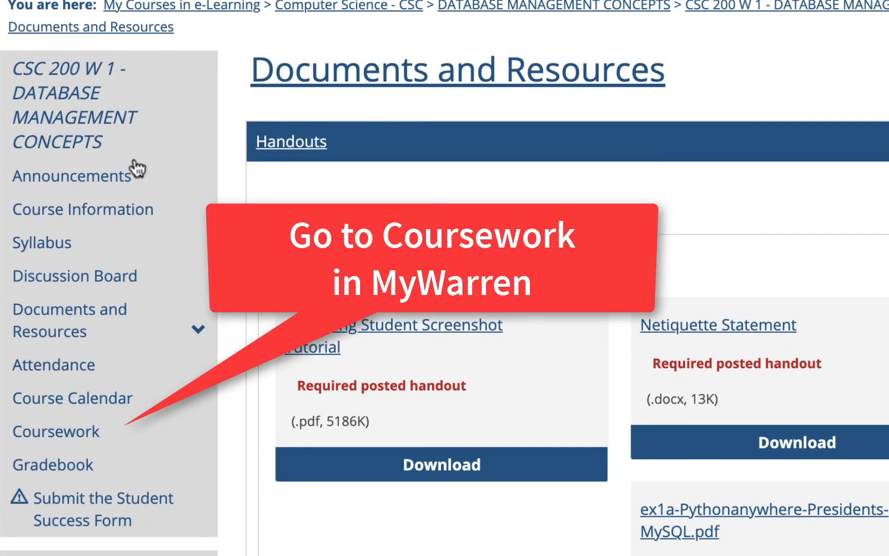
left_click(57, 437)
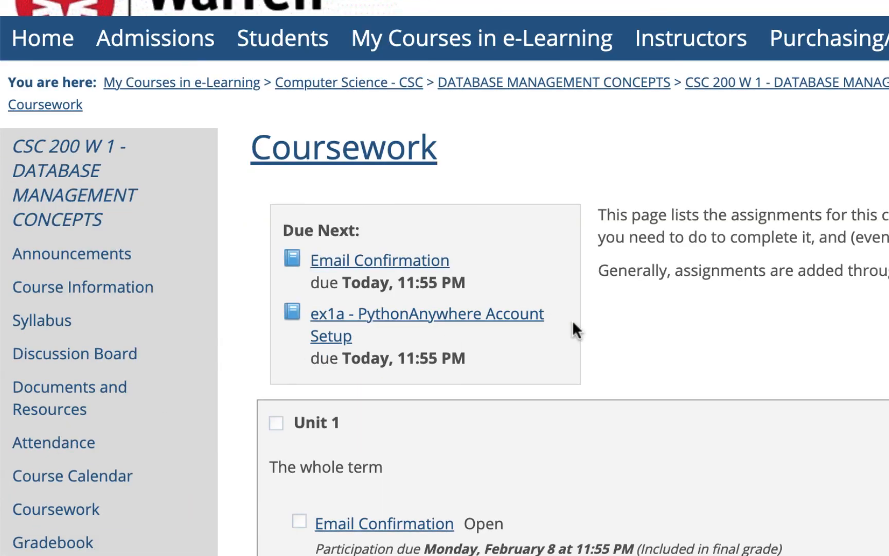
scroll(573, 322, "down", 10)
scroll(574, 321, "down", 6)
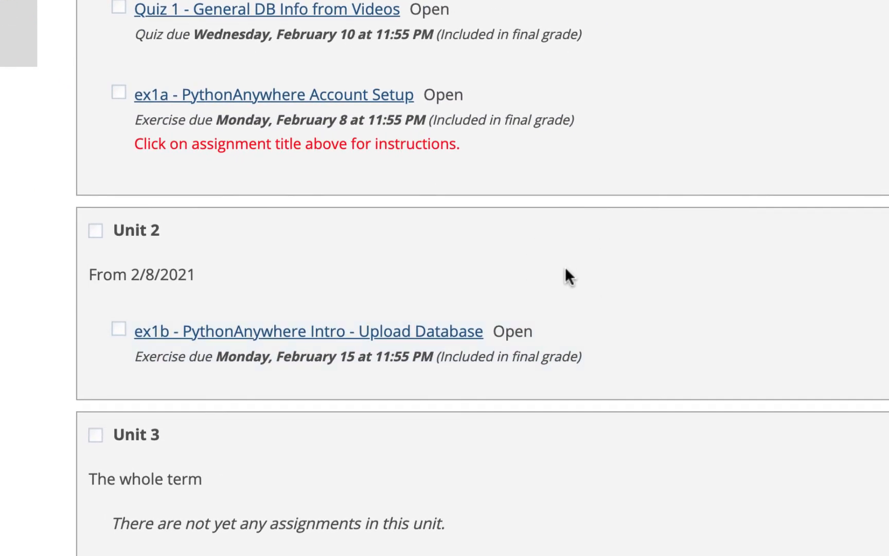
scroll(565, 275, "down", 2)
left_click(401, 262)
scroll(403, 260, "down", 3)
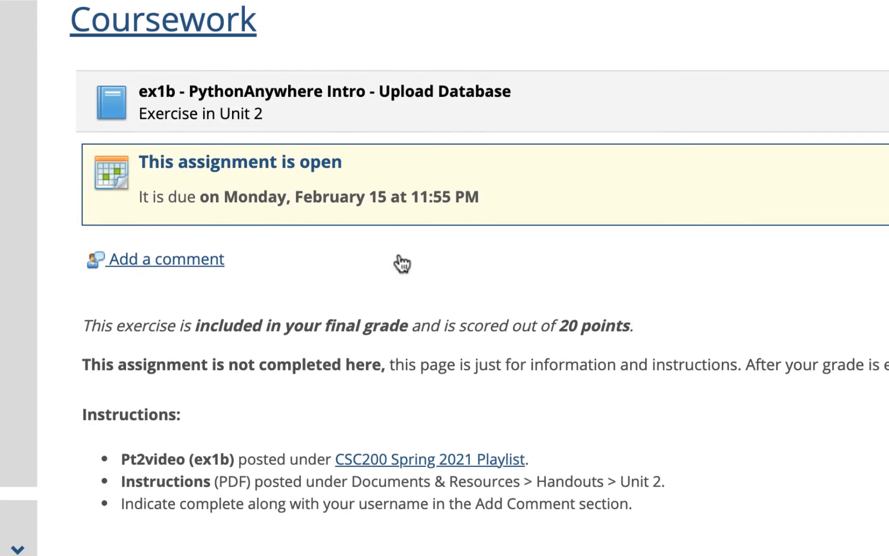
Save a 'Completed,' comment with the PythonAnywhere username, then return to the Database Settings tab
left_click(181, 215)
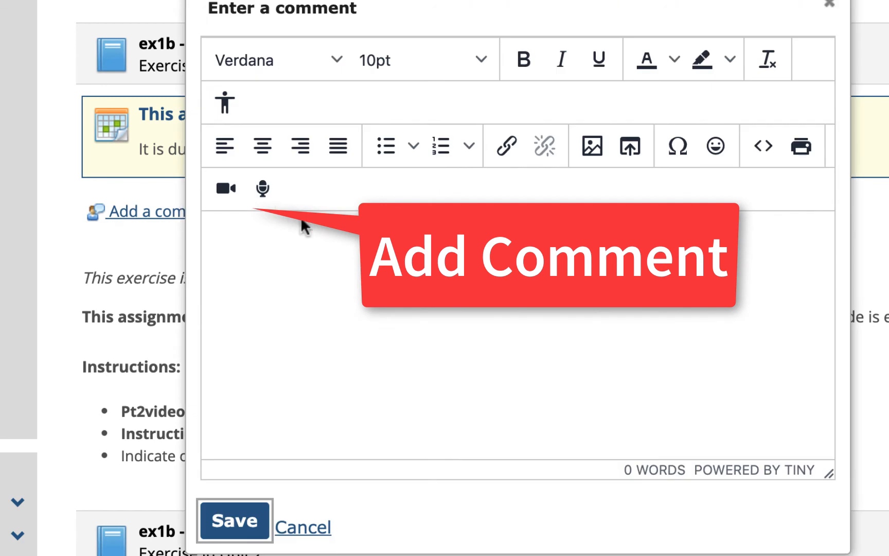
type("Completed, ")
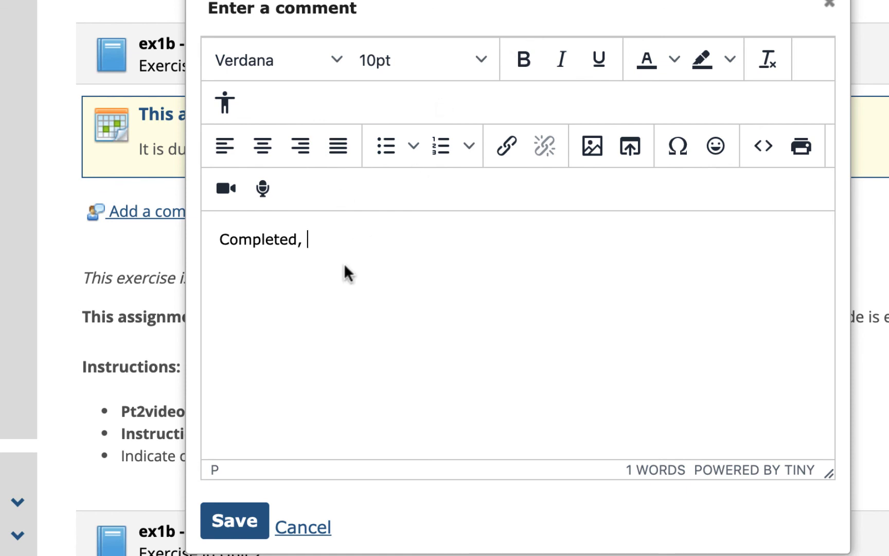
type("homa")
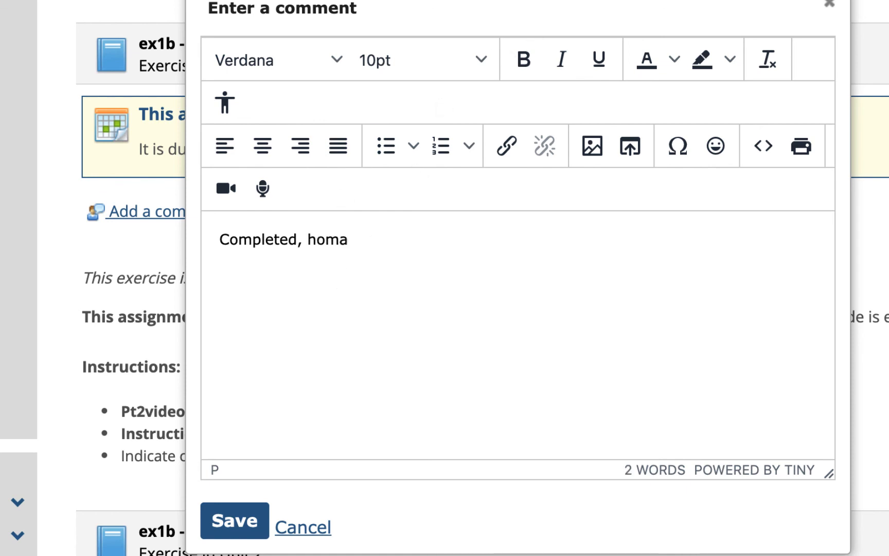
type("rcn")
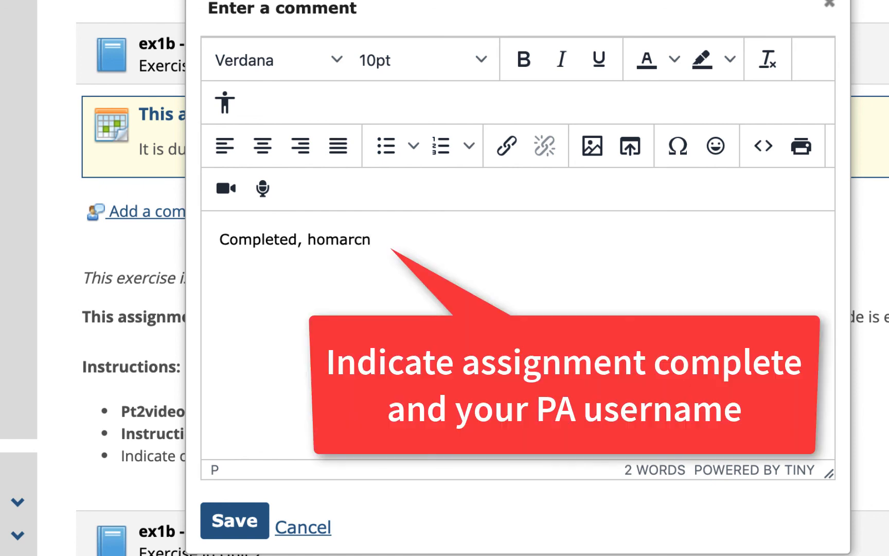
type(".")
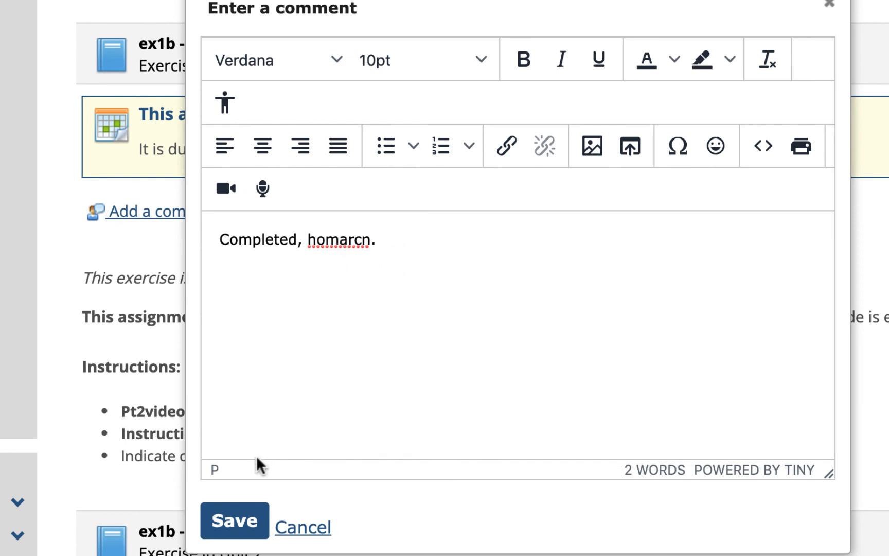
left_click(231, 522)
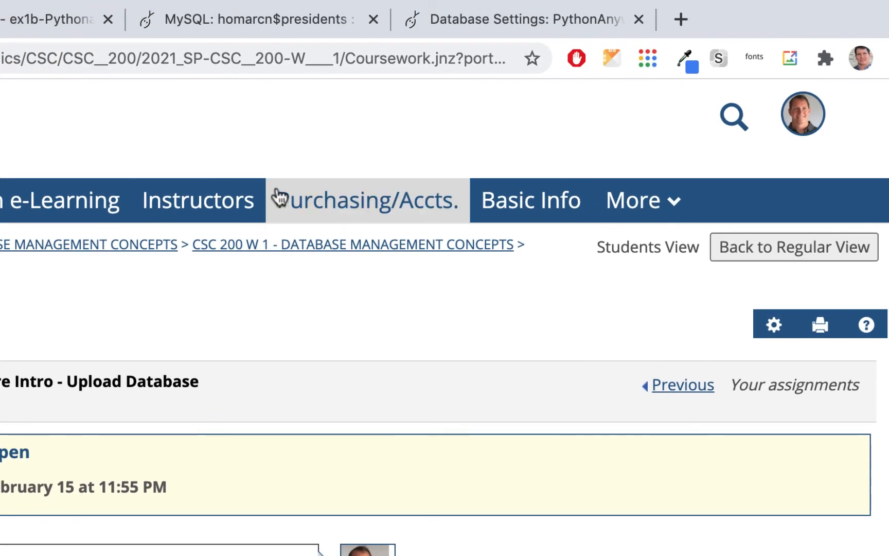
left_click(475, 20)
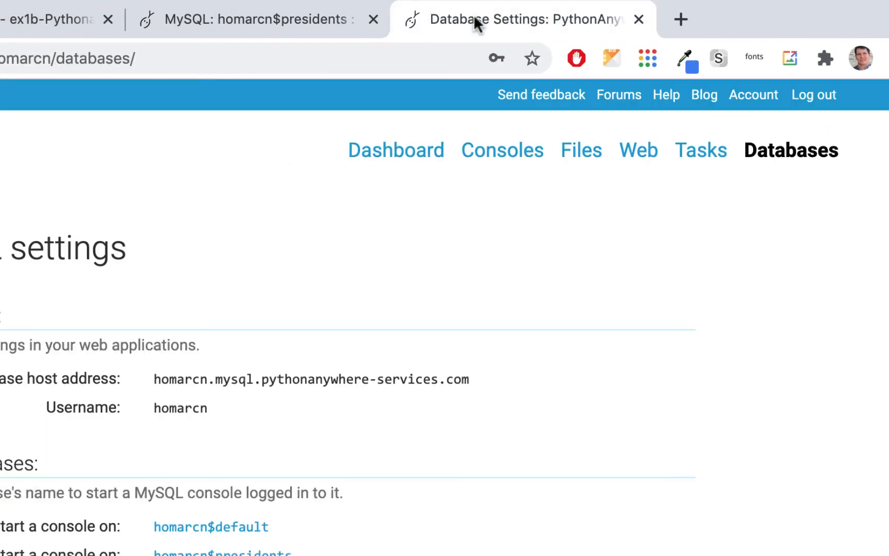